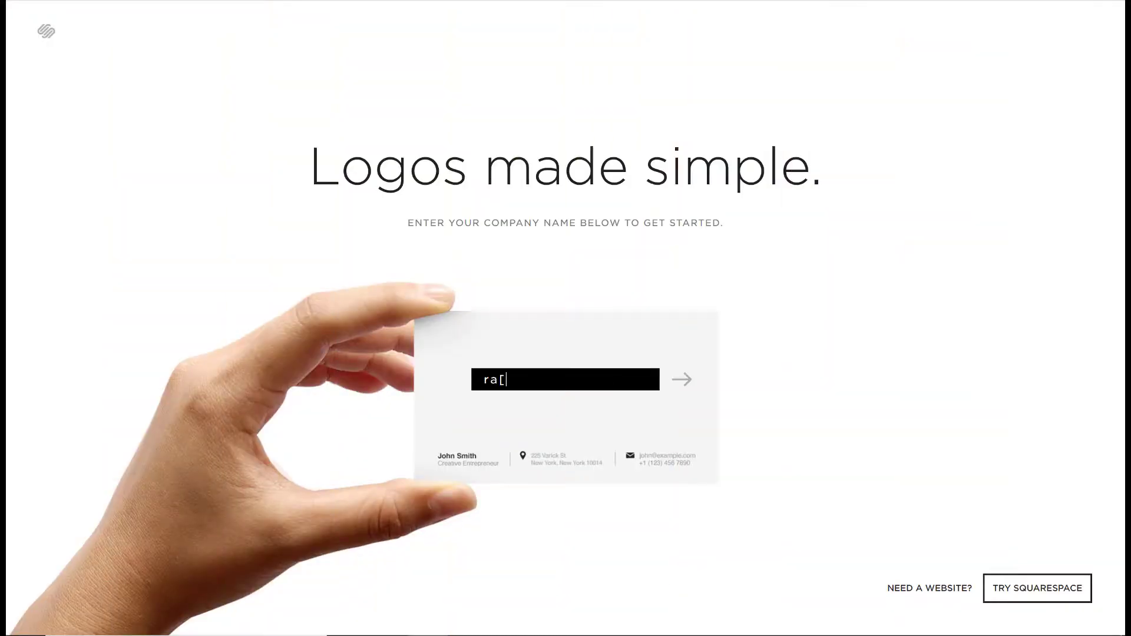
# - Enter 'rapidweblaunch' as the company name, then save the finished Squarespace logo
pyautogui.write('idweblaunch')
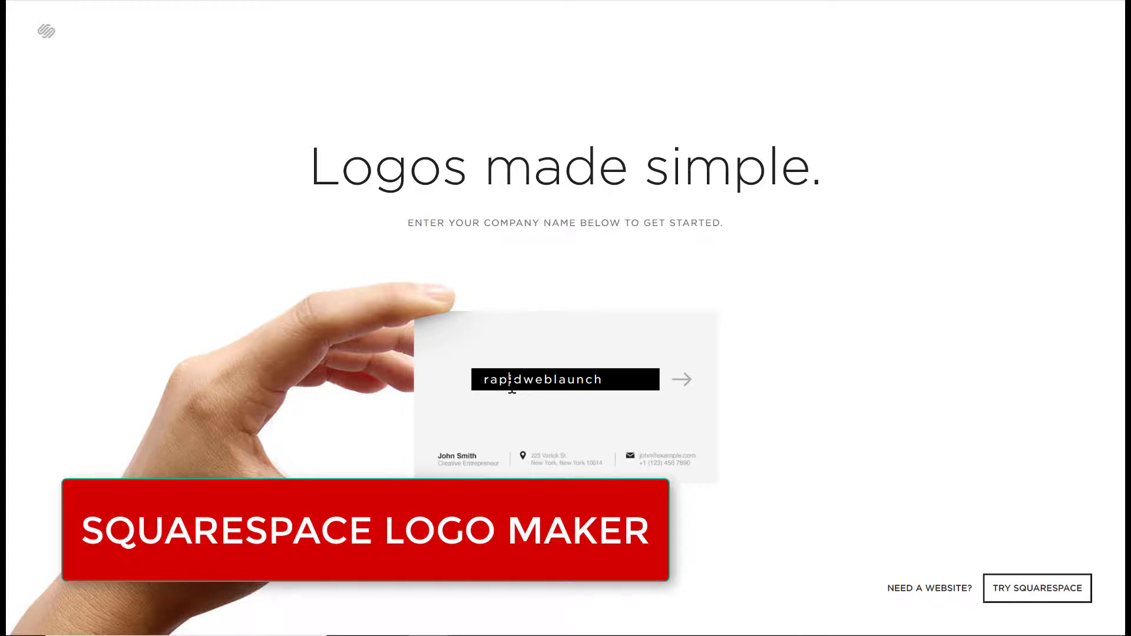
pyautogui.press('Return')
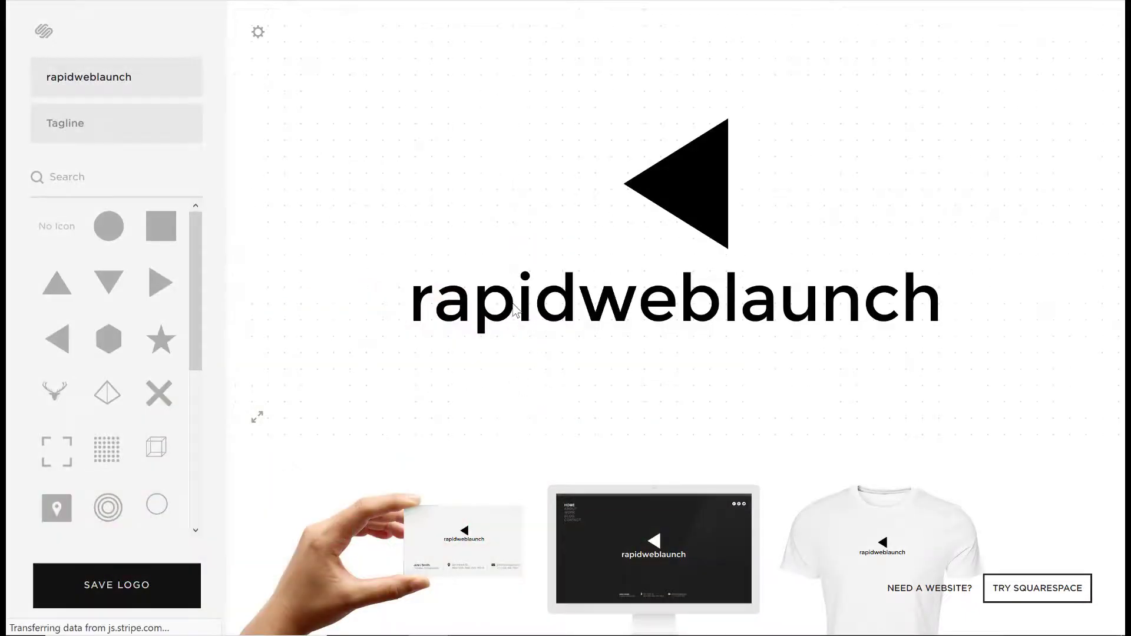
pyautogui.press('/')
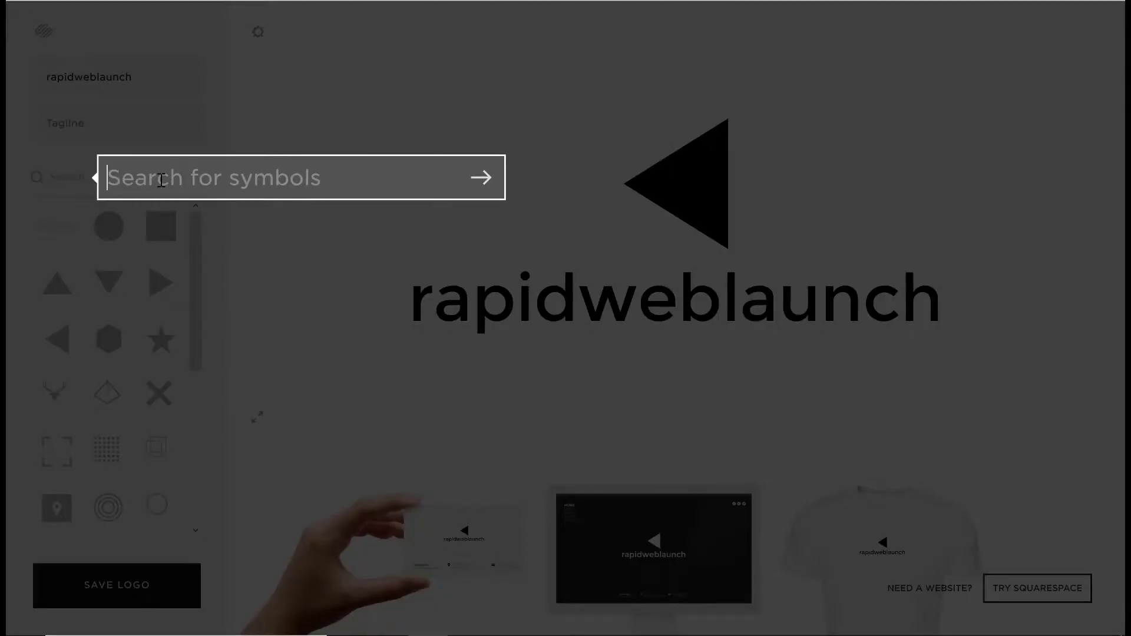
pyautogui.click(482, 178)
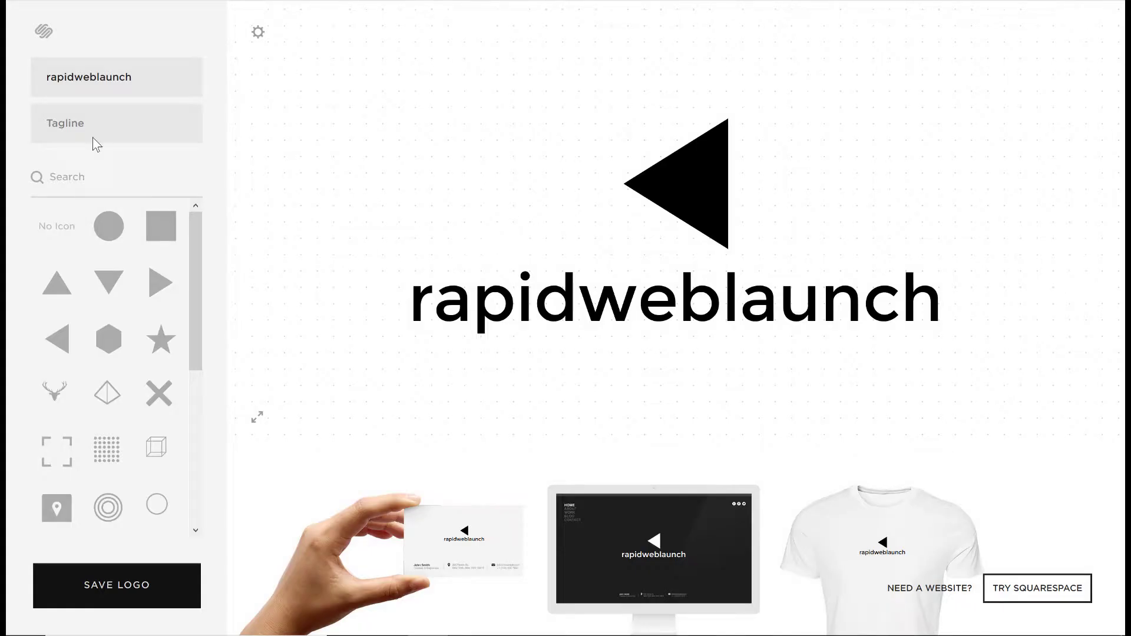
pyautogui.click(117, 595)
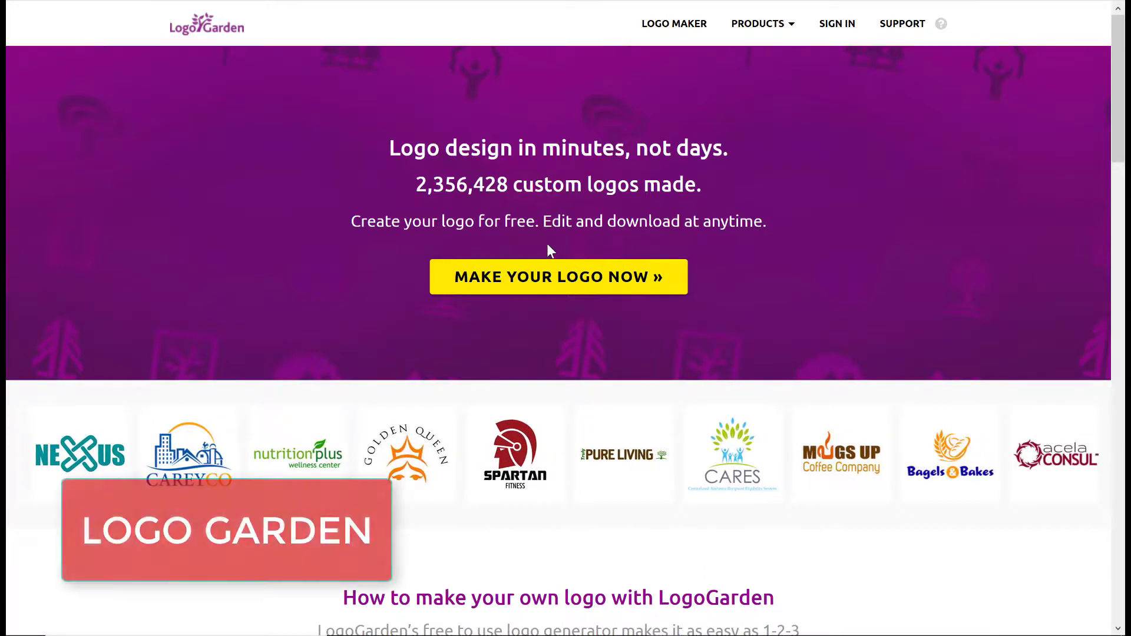
# - Start Logo Garden's editor and edit its text, then browse LogoMakr's ready-made logos
pyautogui.click(554, 282)
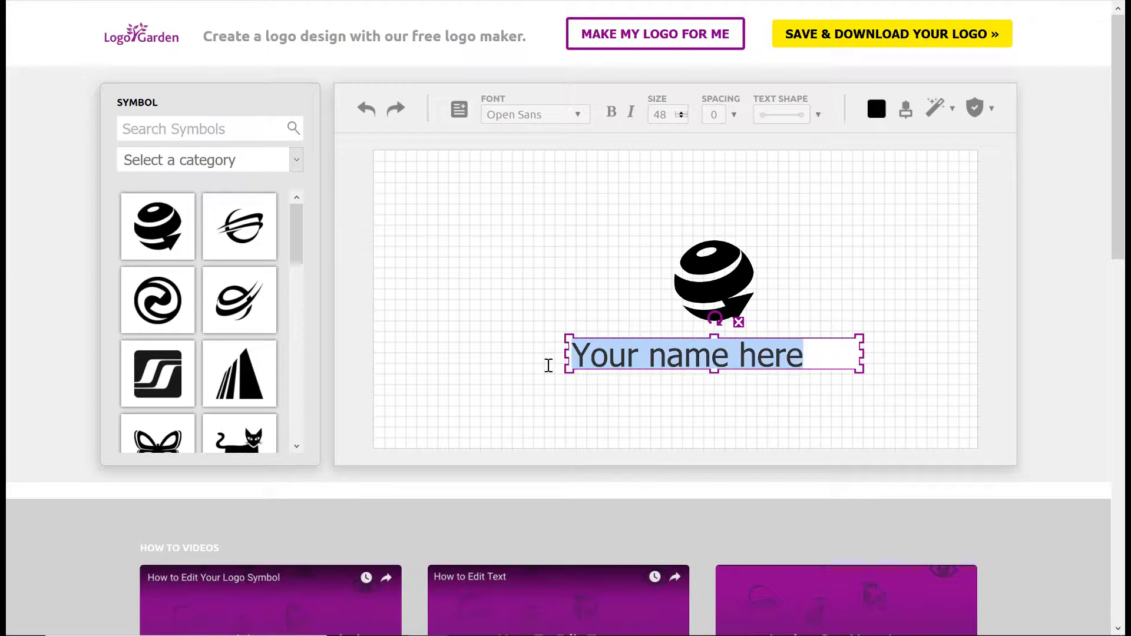
pyautogui.write('pid')
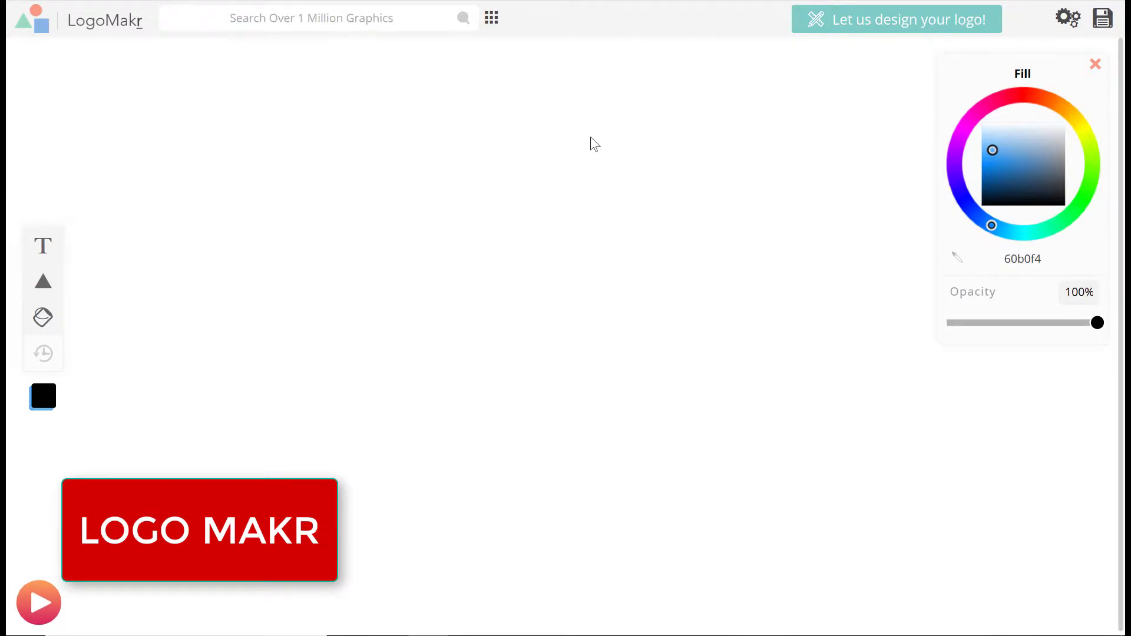
pyautogui.click(499, 20)
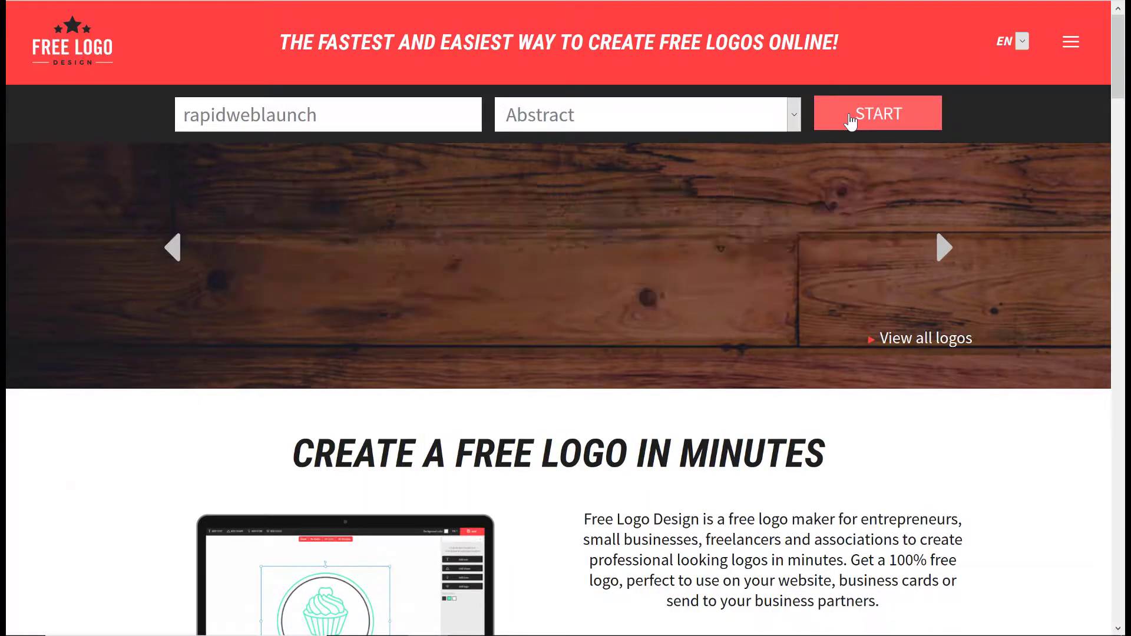
# - Launch the Free Logo Design editor and scroll through its Abstract starter logos
pyautogui.click(850, 120)
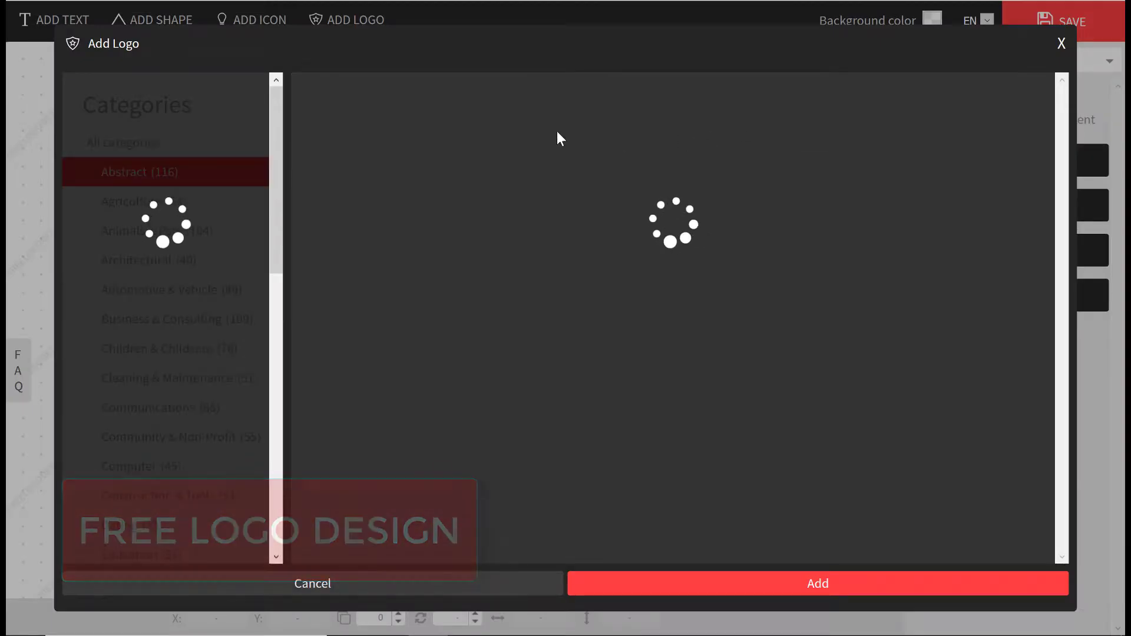
pyautogui.scroll(-3, 577, 217)
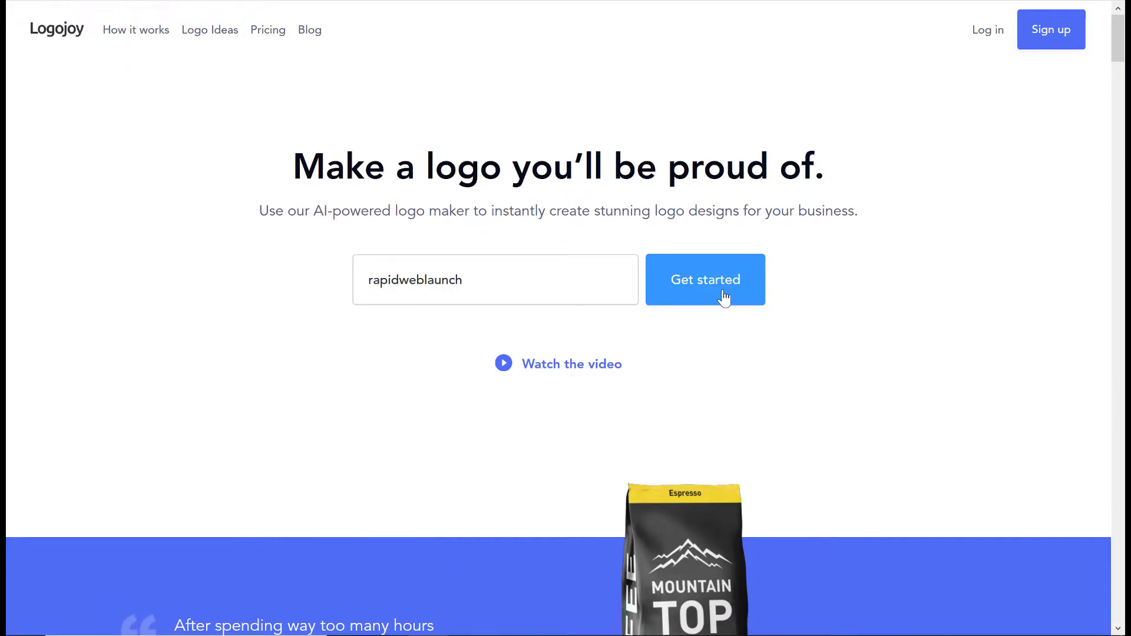
# - Start a Logojoy logo for rapidweblaunch with Web Design as the industry
pyautogui.click(724, 297)
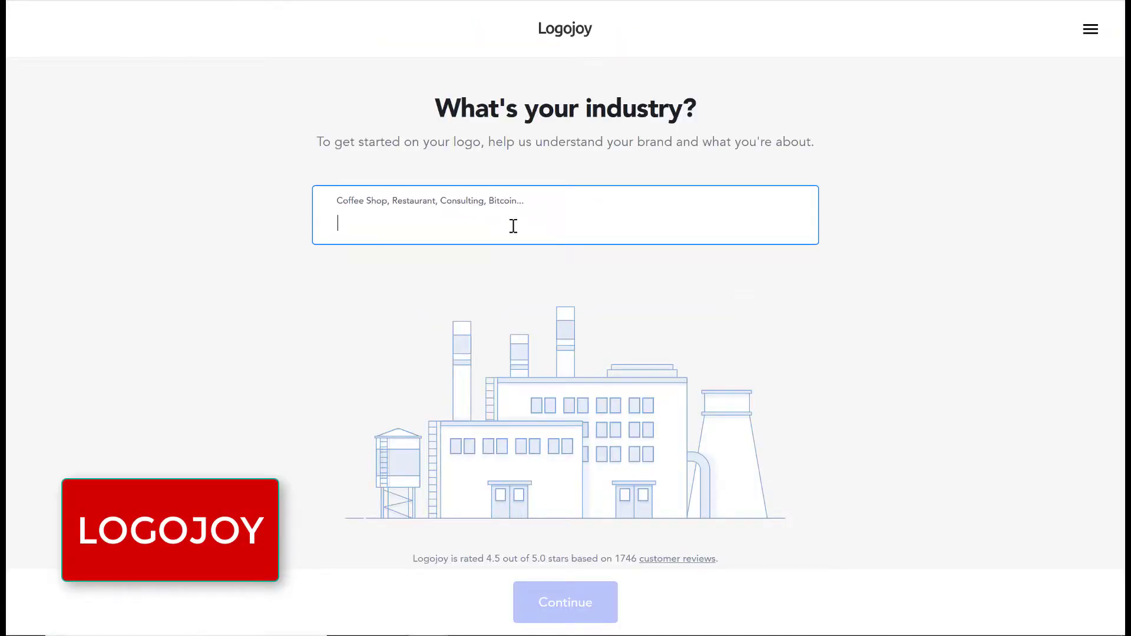
pyautogui.write('web desg')
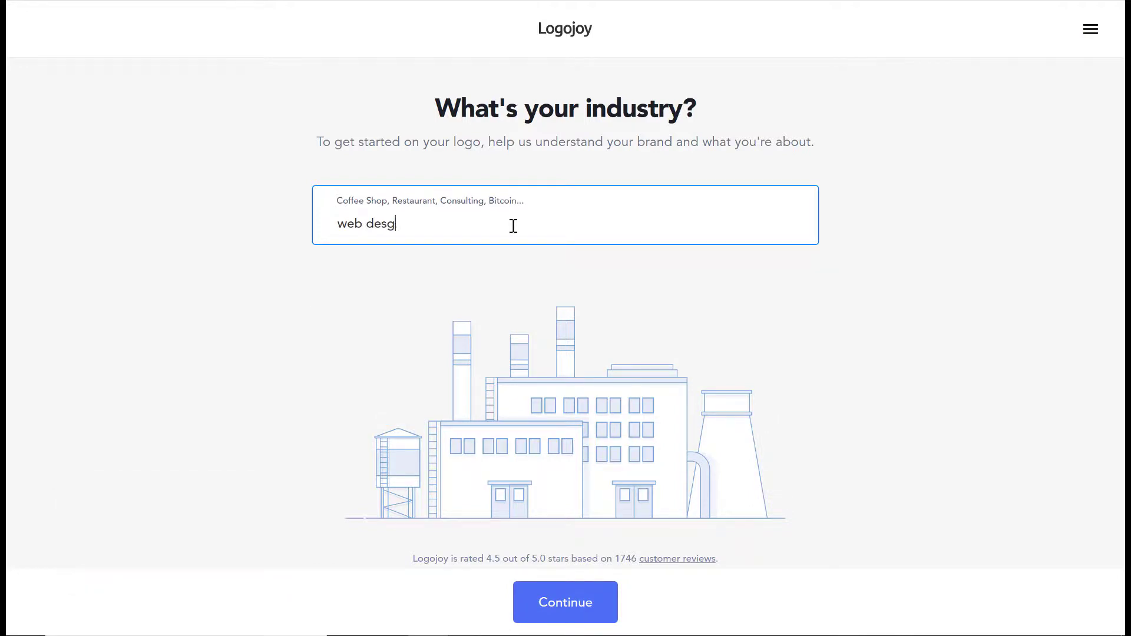
pyautogui.press('BackSpace')
pyautogui.write('ign')
pyautogui.click(506, 269)
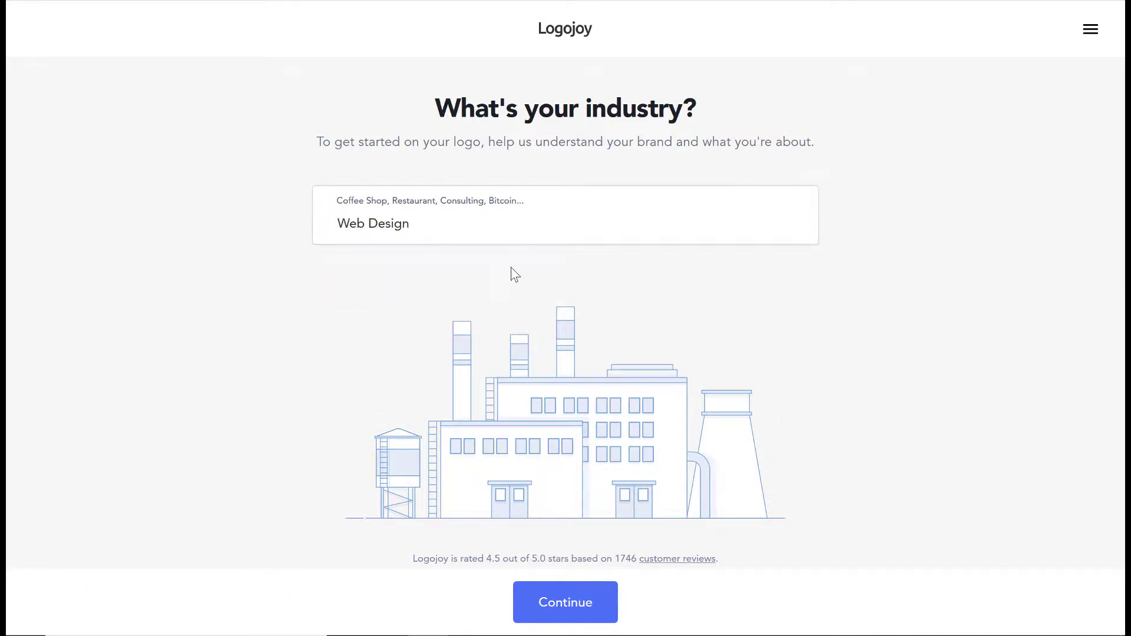
# - Like the Uptime, Mellotone, Mississippi Ricks and Birdland inspiration logos
pyautogui.click(559, 606)
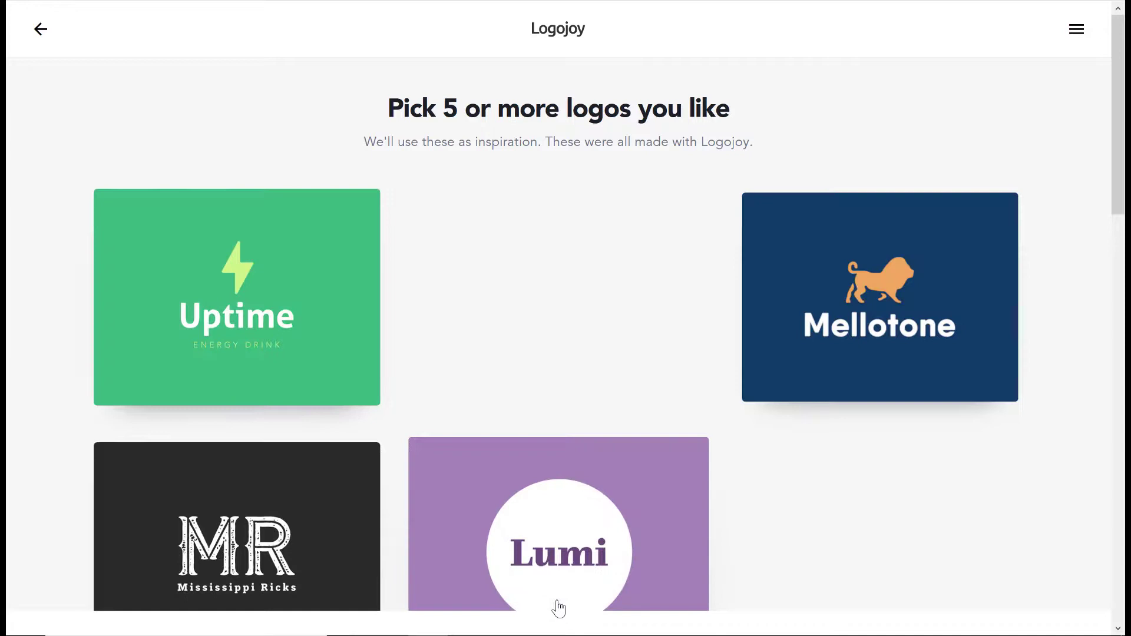
pyautogui.click(237, 297)
pyautogui.click(812, 316)
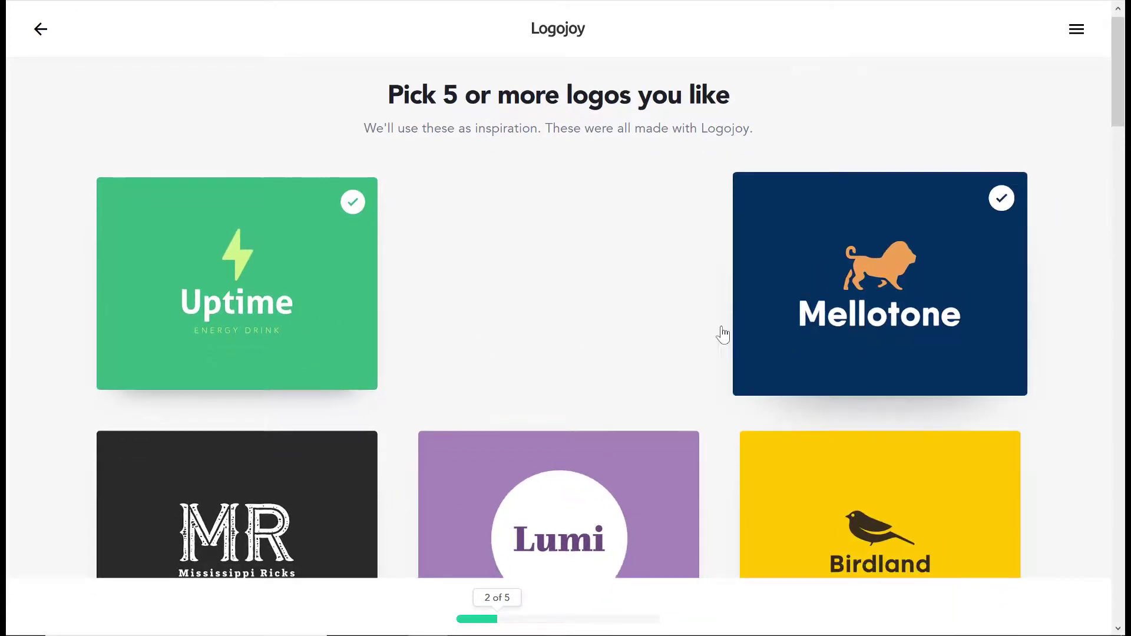
pyautogui.scroll(-4, 565, 328)
pyautogui.click(186, 359)
pyautogui.scroll(-4, 637, 358)
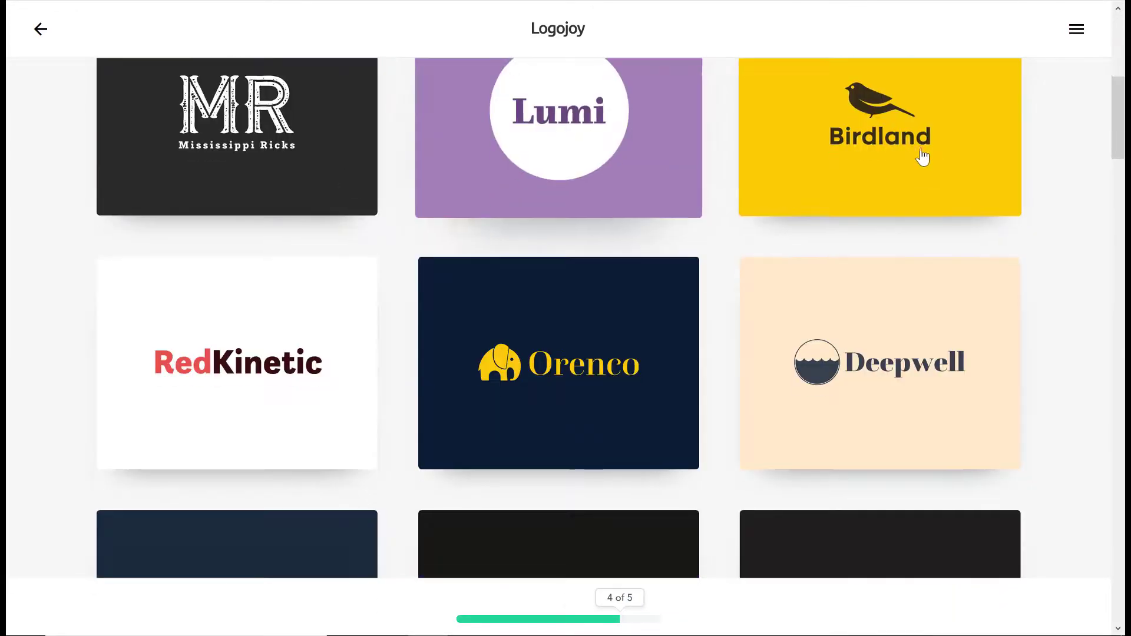
pyautogui.click(924, 156)
# - Choose red as a preferred colour palette
pyautogui.click(580, 610)
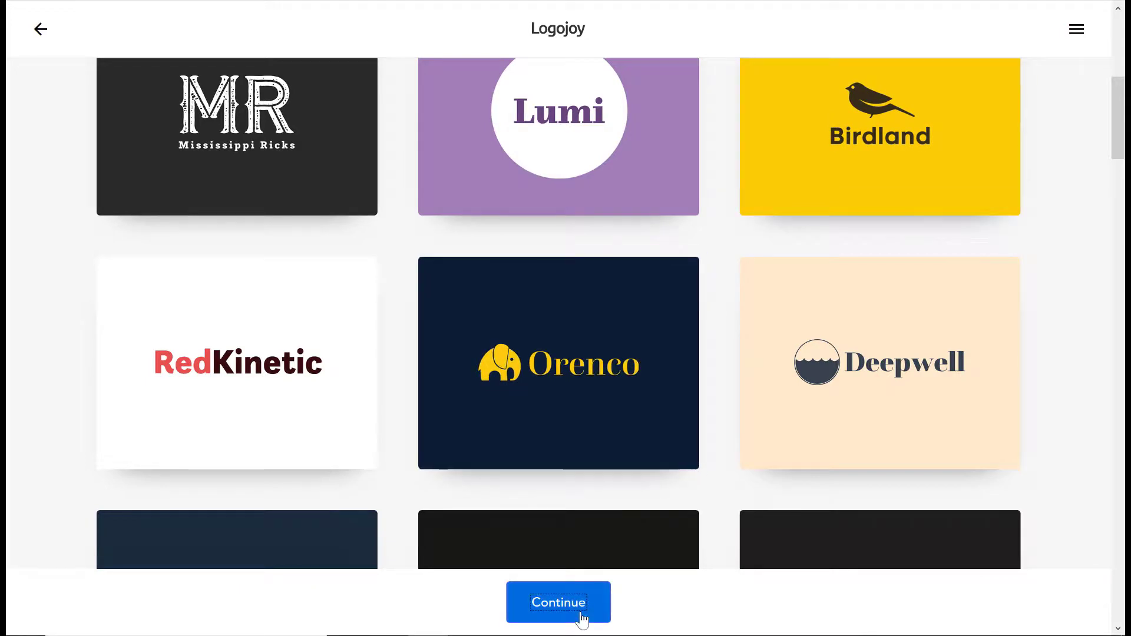
pyautogui.scroll(-6, 611, 442)
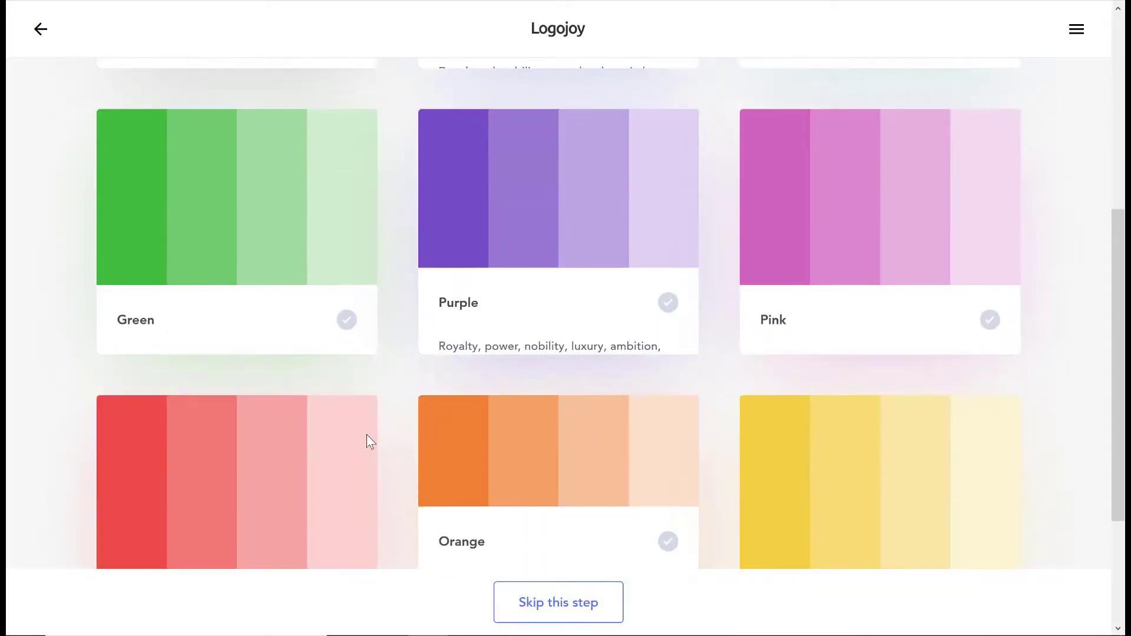
pyautogui.click(313, 462)
pyautogui.scroll(-2, 436, 389)
pyautogui.scroll(2, 576, 330)
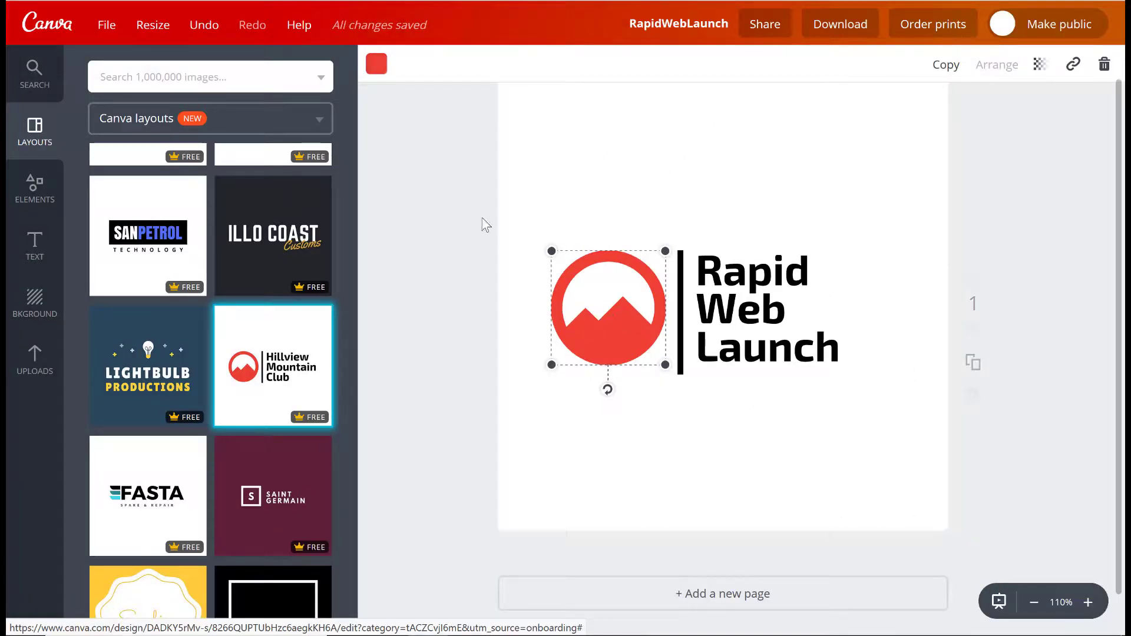
# - Make the mountain icon blue and add a shrunken moon illustration at the lower right
pyautogui.click(376, 64)
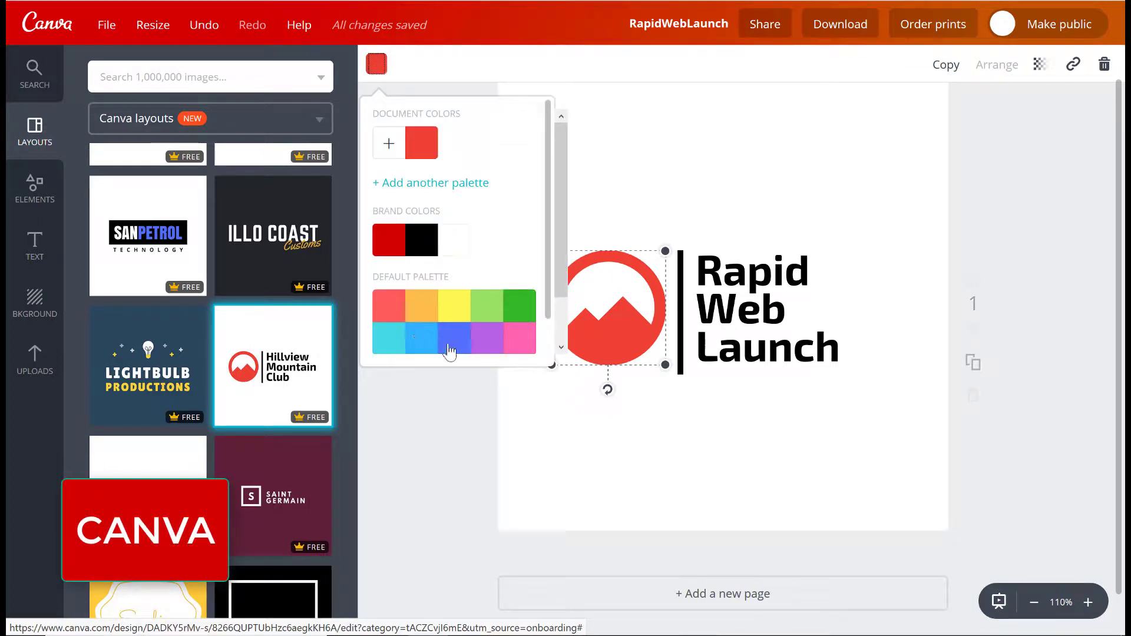
pyautogui.click(613, 342)
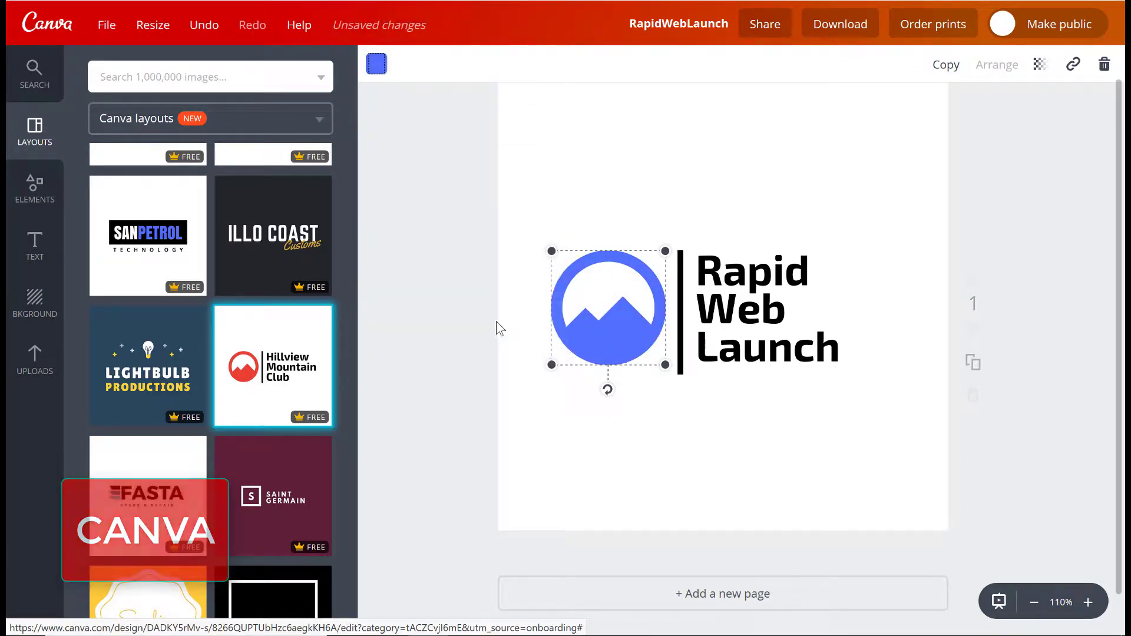
pyautogui.click(35, 191)
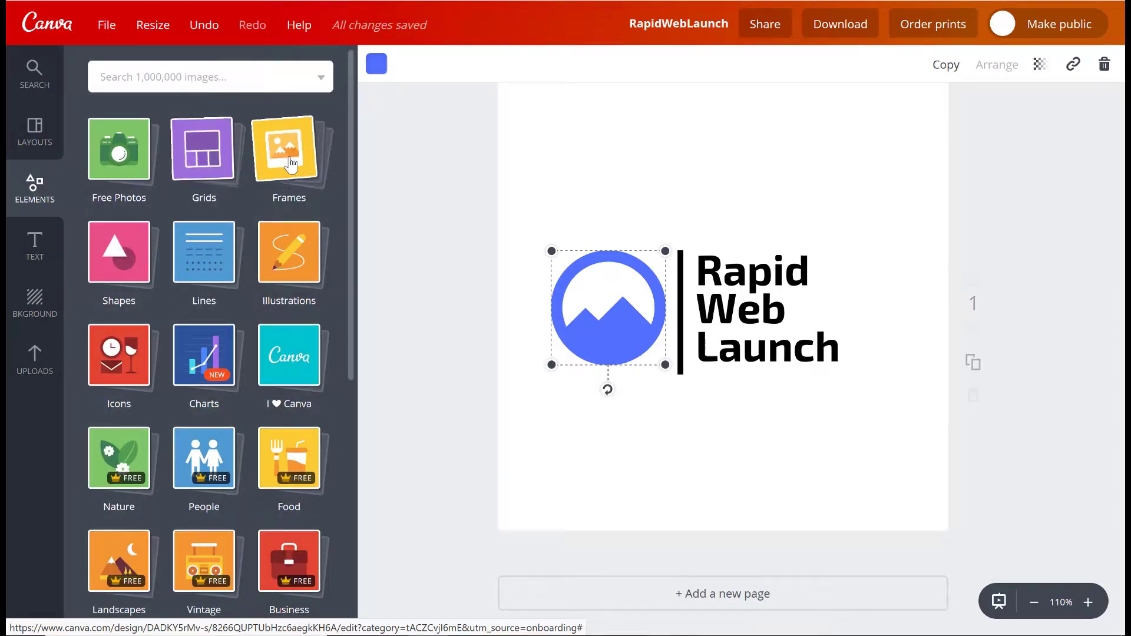
pyautogui.click(283, 265)
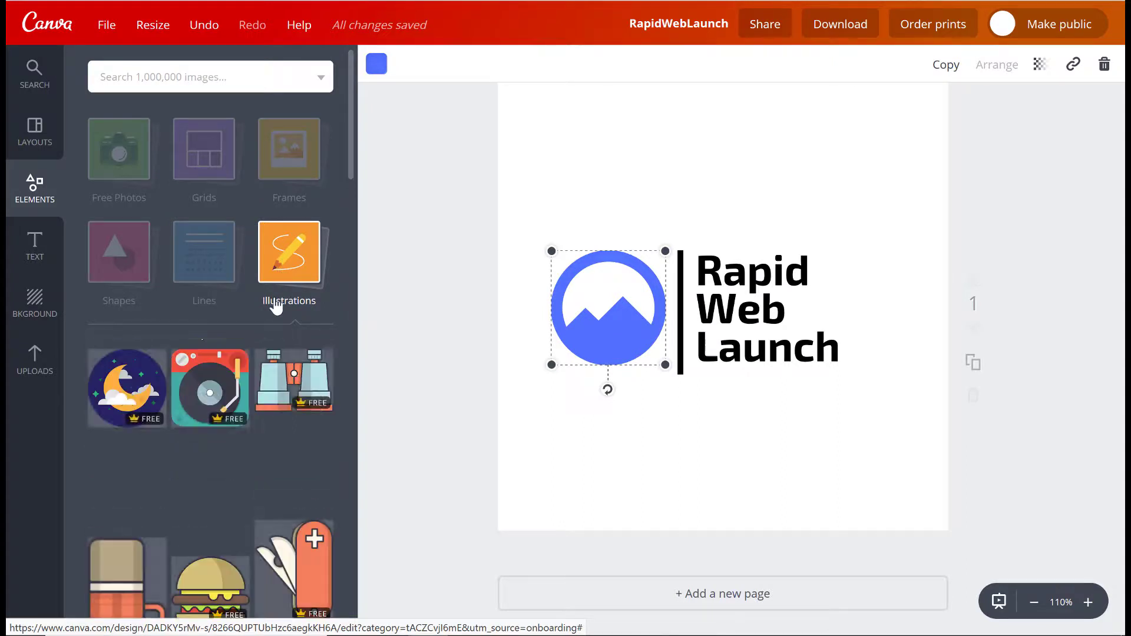
pyautogui.click(127, 387)
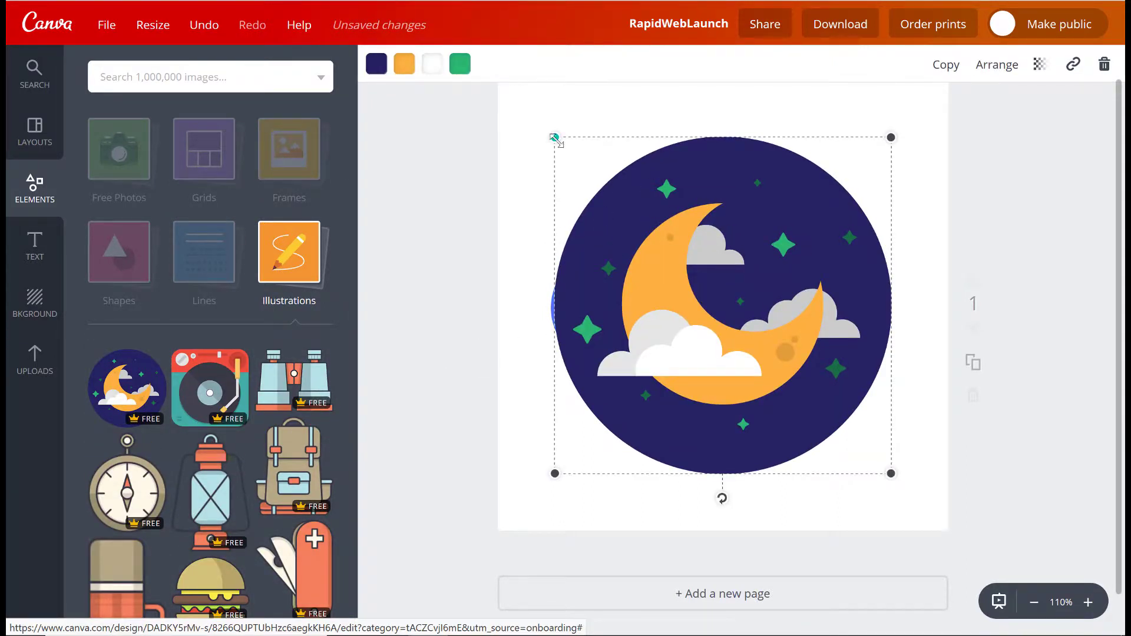
pyautogui.moveTo(555, 138); pyautogui.dragTo(746, 328)
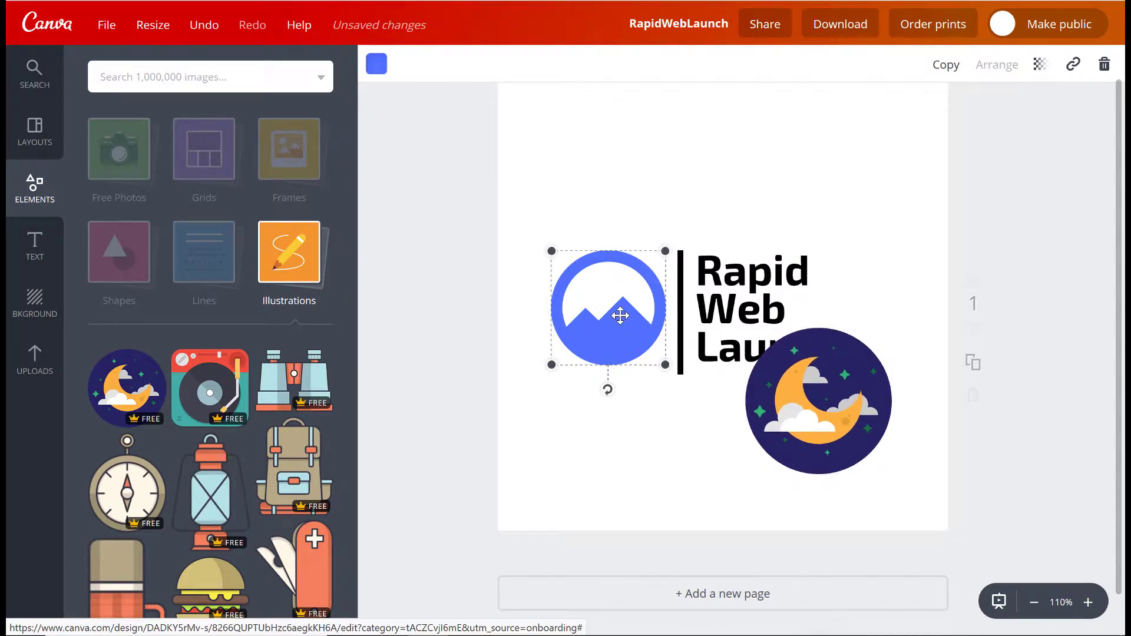
pyautogui.click(758, 369)
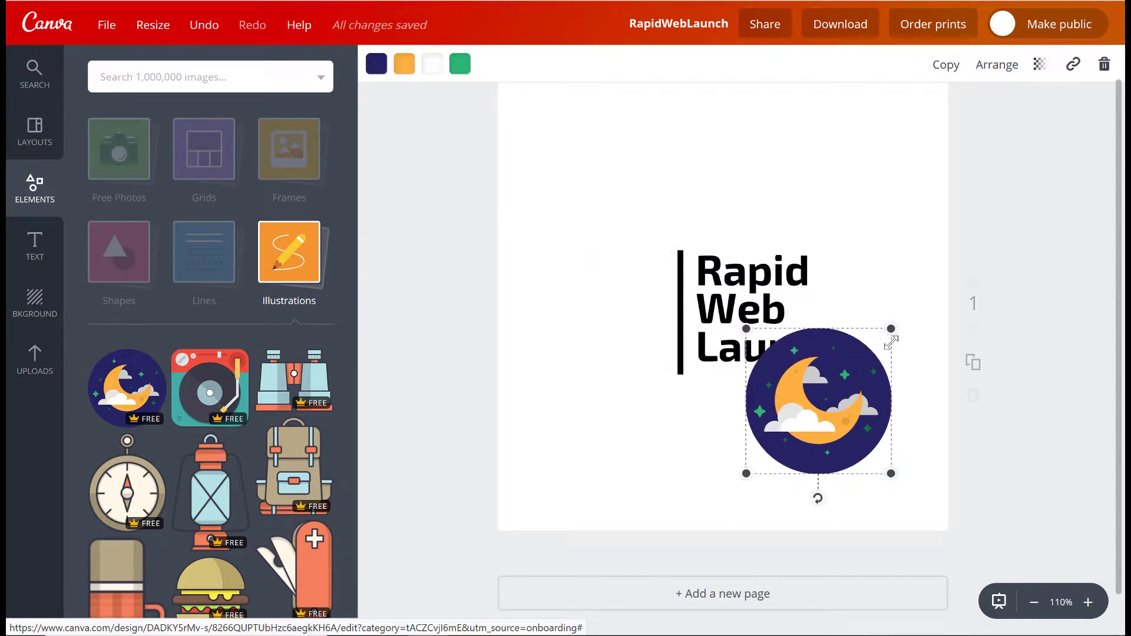
pyautogui.moveTo(891, 330); pyautogui.dragTo(839, 382)
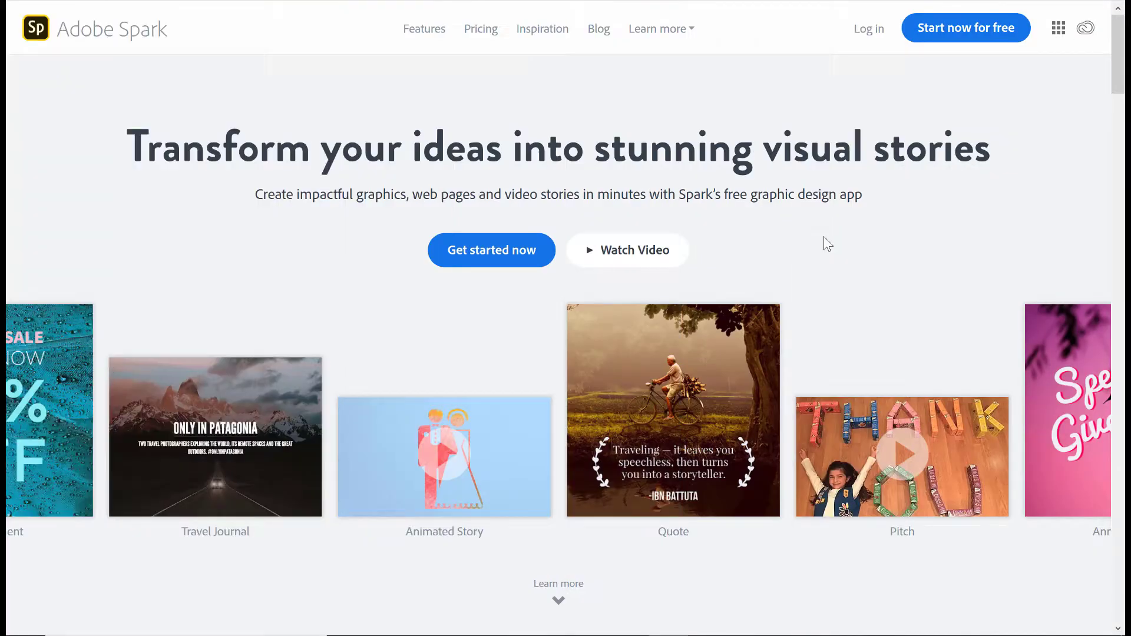
# - Scroll Adobe Spark's homepage past the Spark Post, Page and Video sections to the footer
pyautogui.scroll(-2, 823, 242)
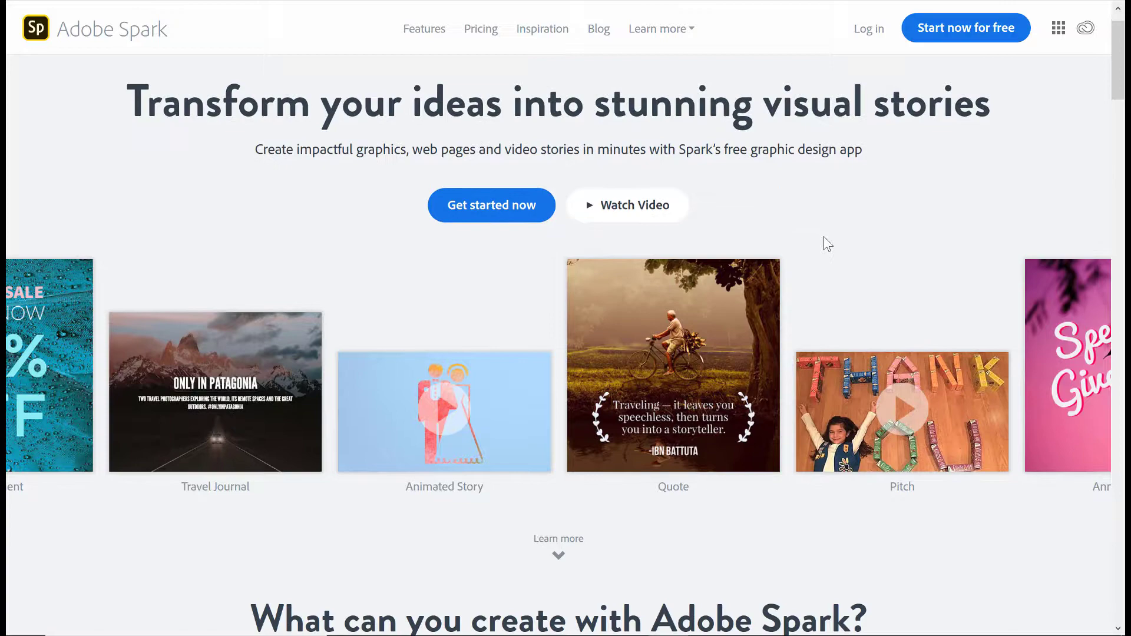
pyautogui.scroll(-8, 825, 238)
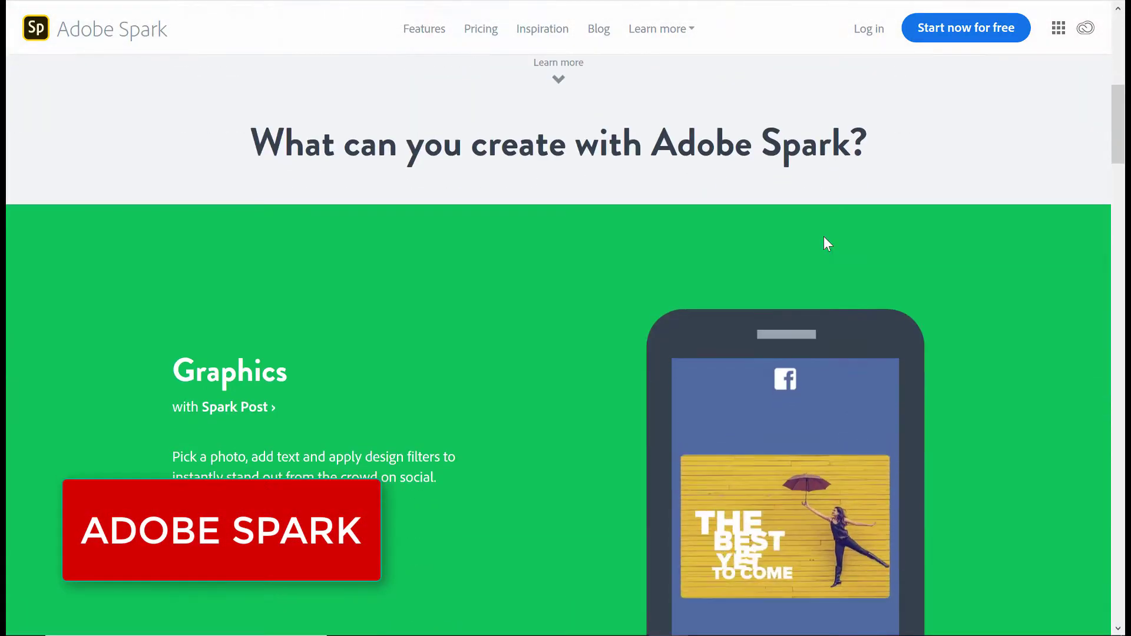
pyautogui.scroll(-6, 676, 352)
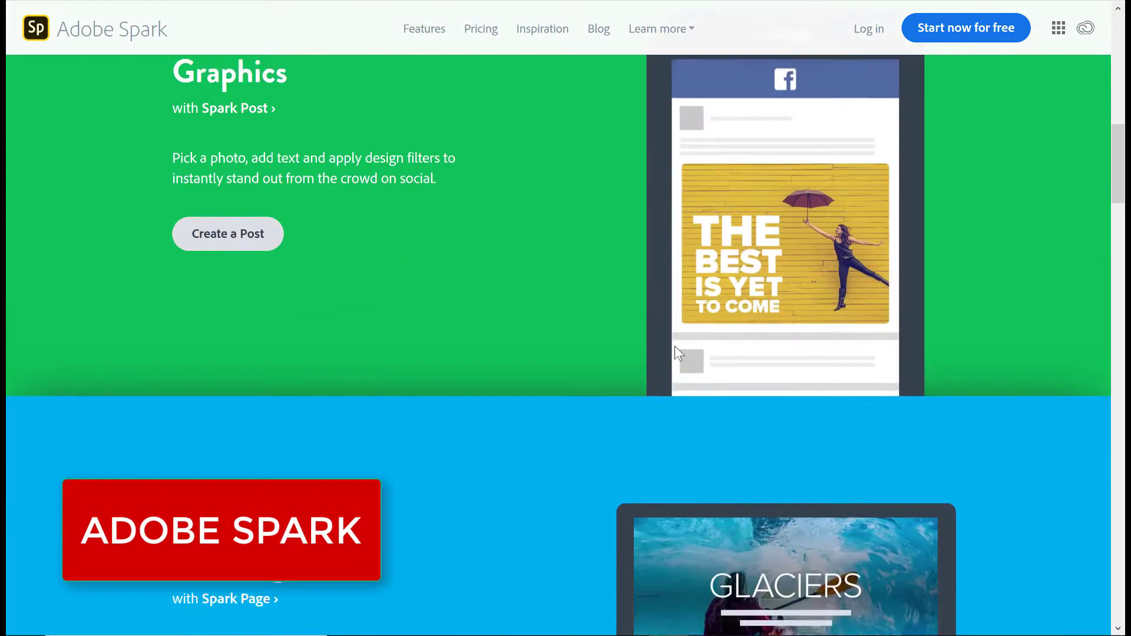
pyautogui.scroll(-3, 676, 353)
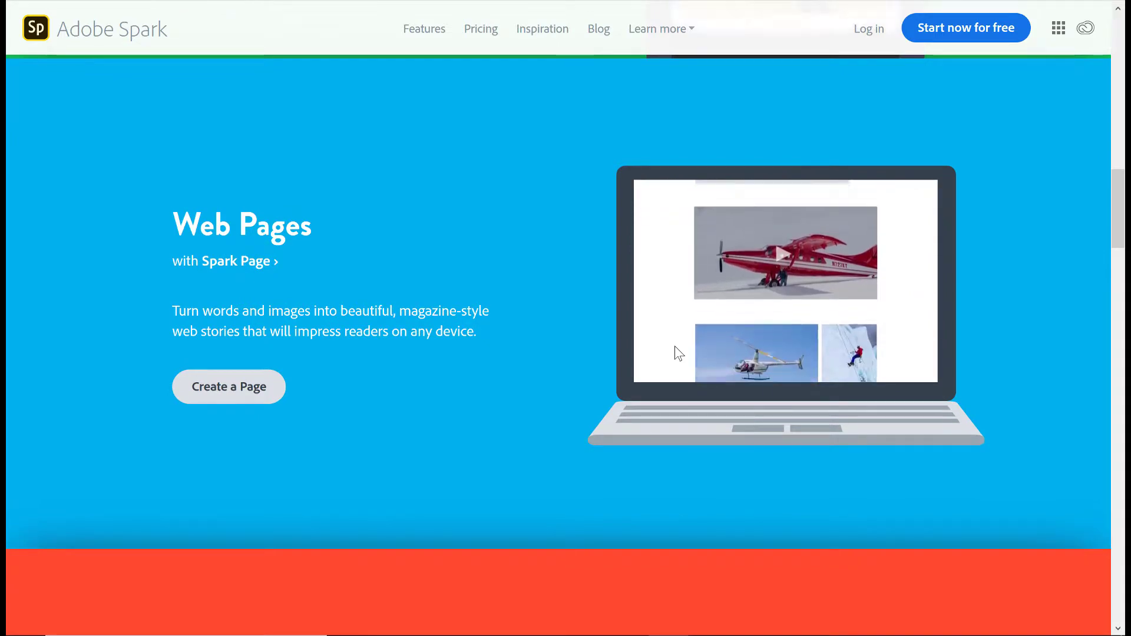
pyautogui.scroll(-2, 677, 352)
pyautogui.scroll(-7, 676, 348)
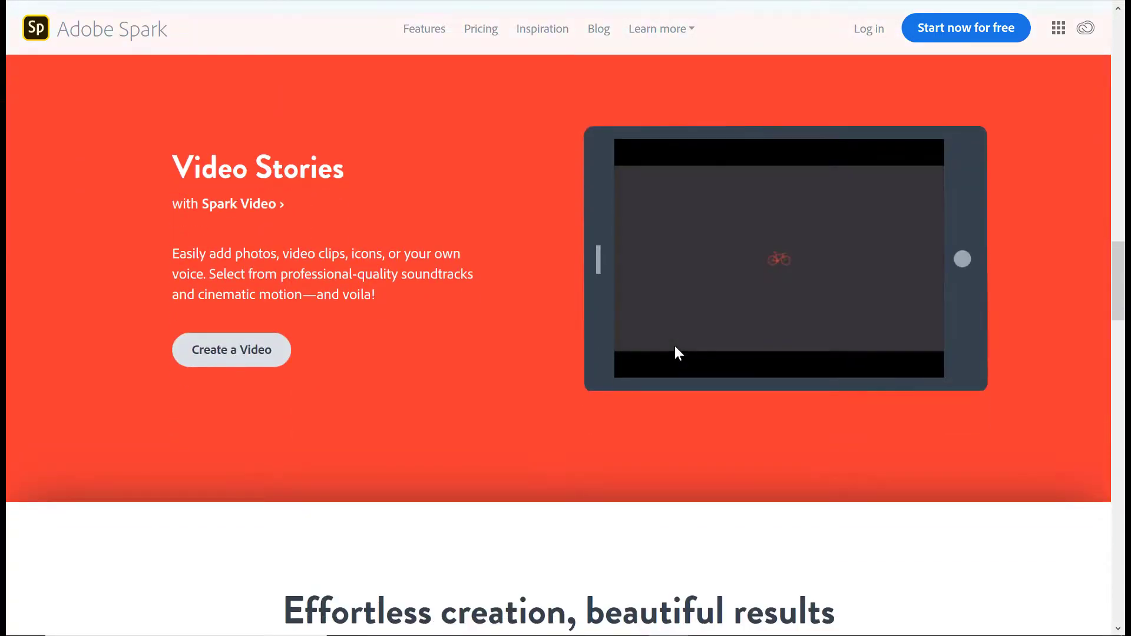
pyautogui.scroll(-3, 675, 347)
pyautogui.scroll(-10, 675, 352)
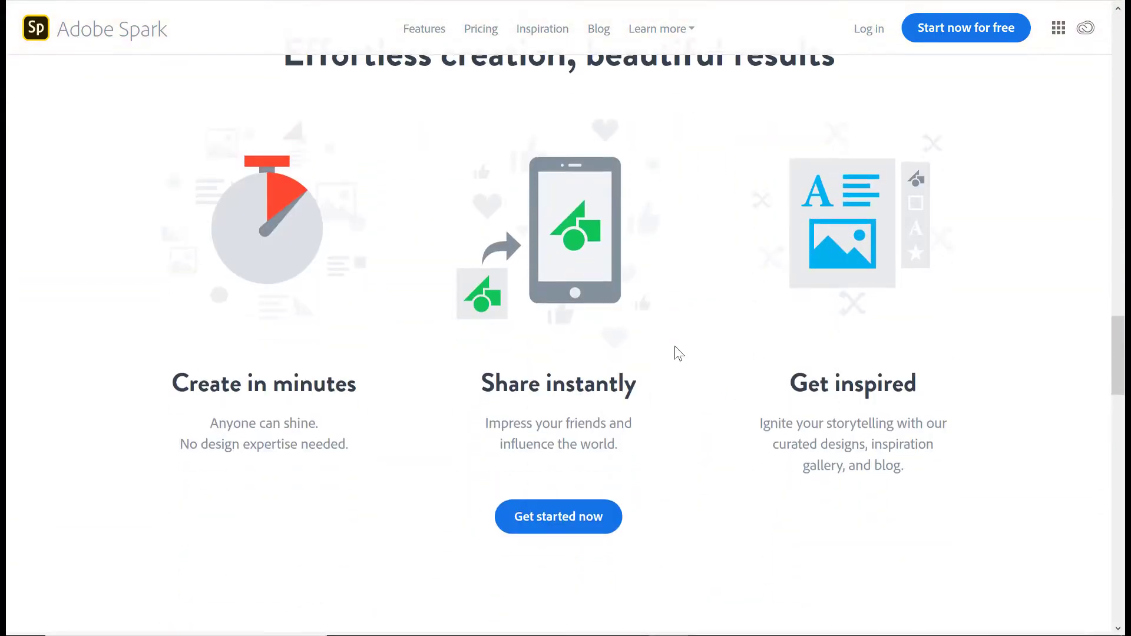
pyautogui.scroll(-10, 675, 349)
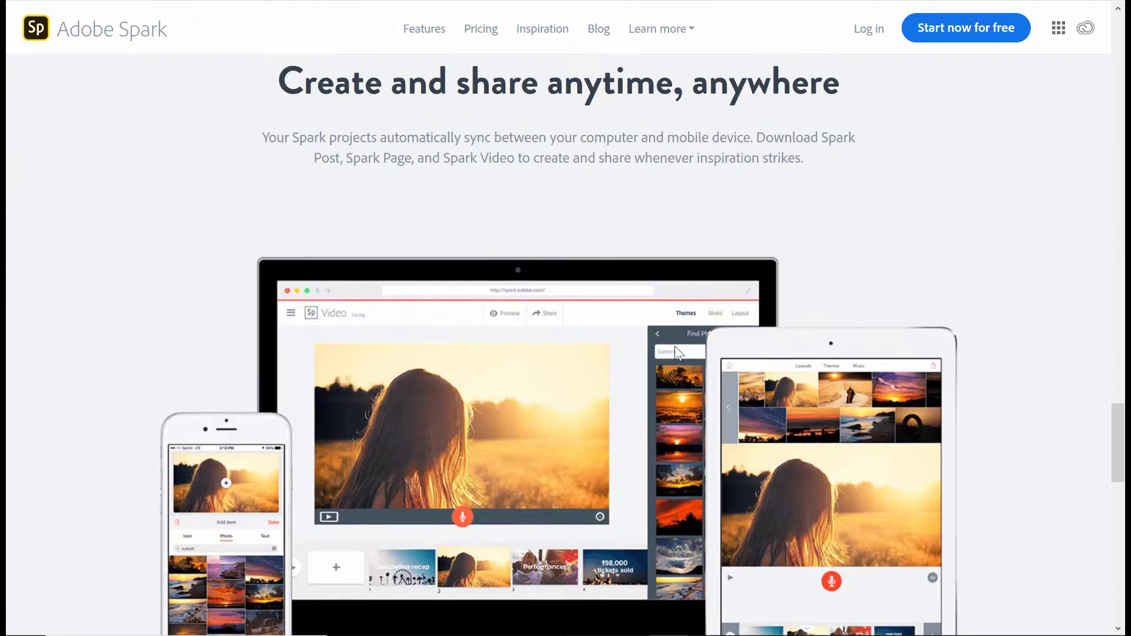
pyautogui.scroll(-11, 675, 347)
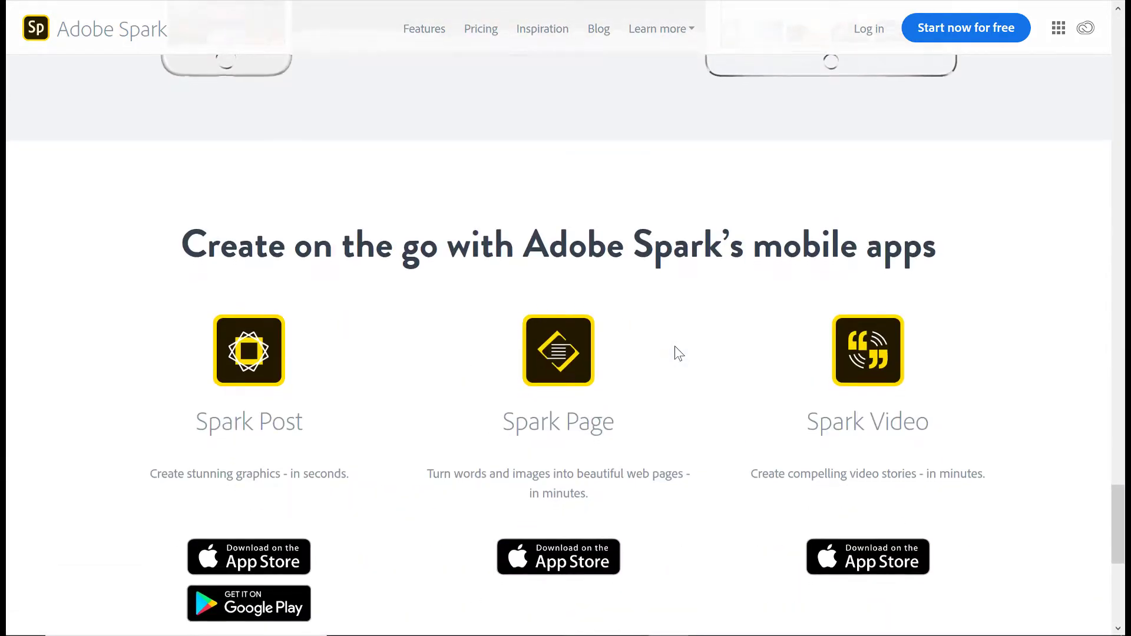
pyautogui.scroll(-4, 675, 353)
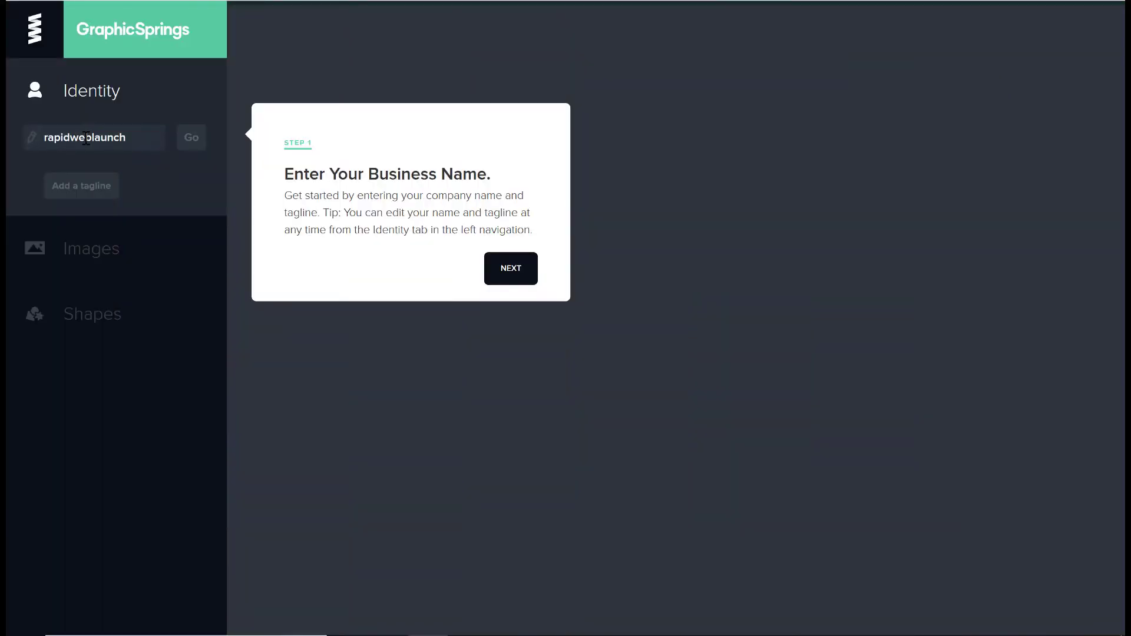
# - Step past the GraphicSprings tour and browse the Abstract image category's logos
pyautogui.click(507, 270)
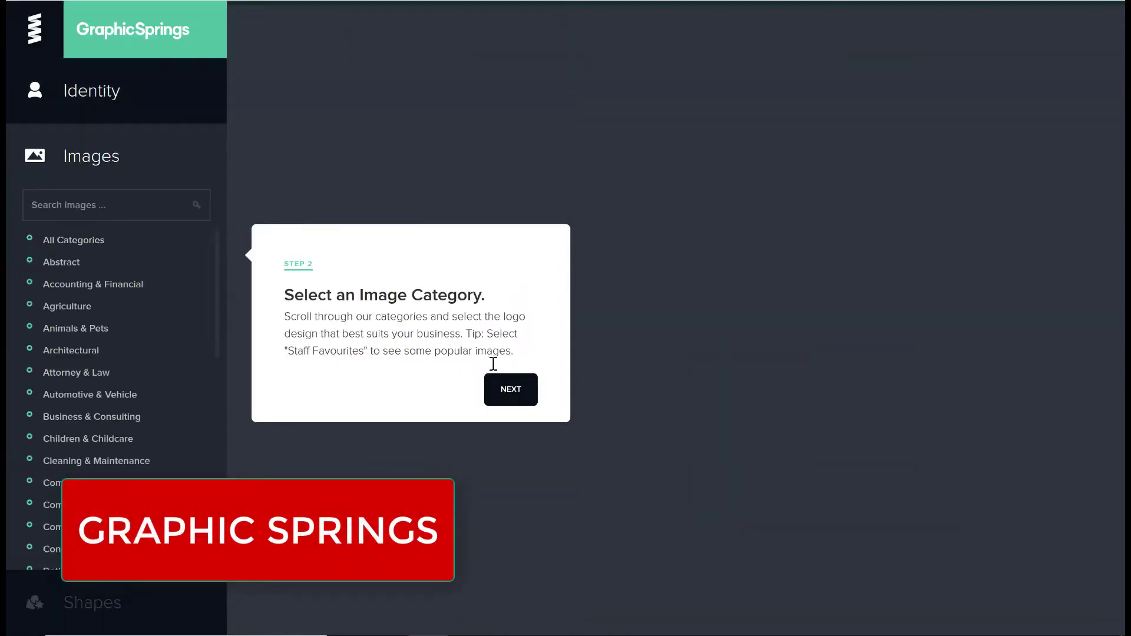
pyautogui.click(75, 263)
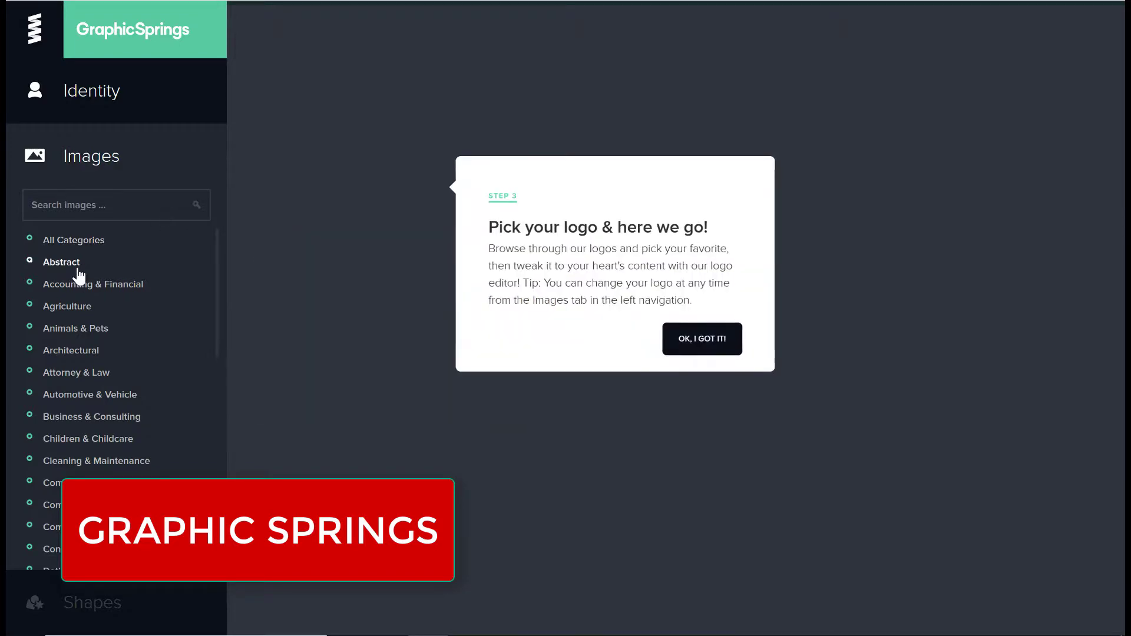
pyautogui.click(715, 340)
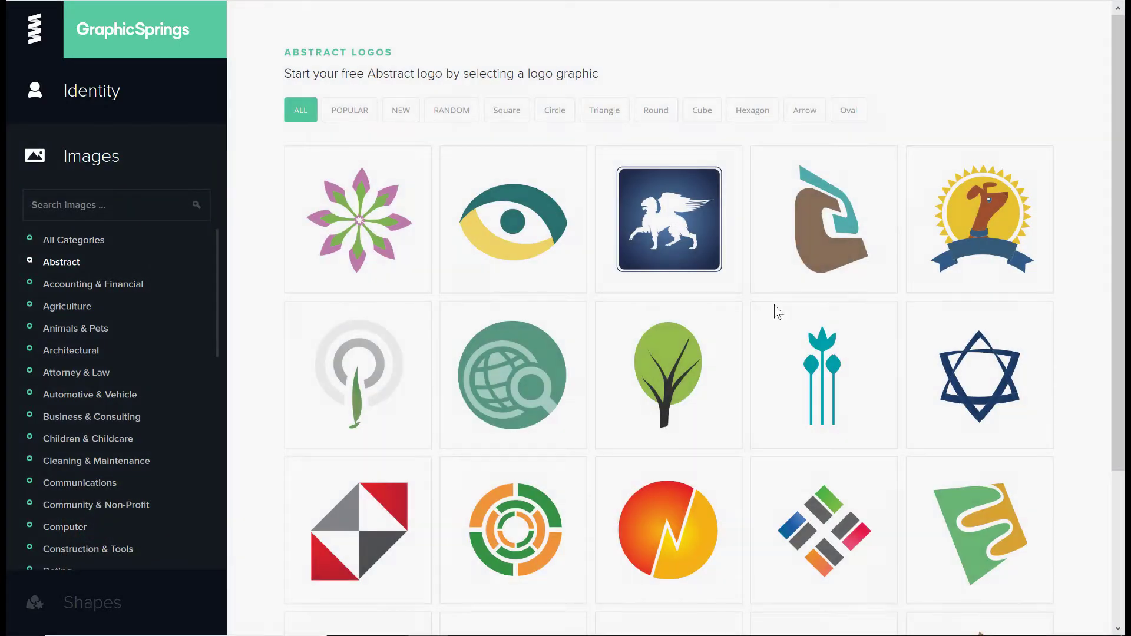
pyautogui.scroll(-3, 760, 312)
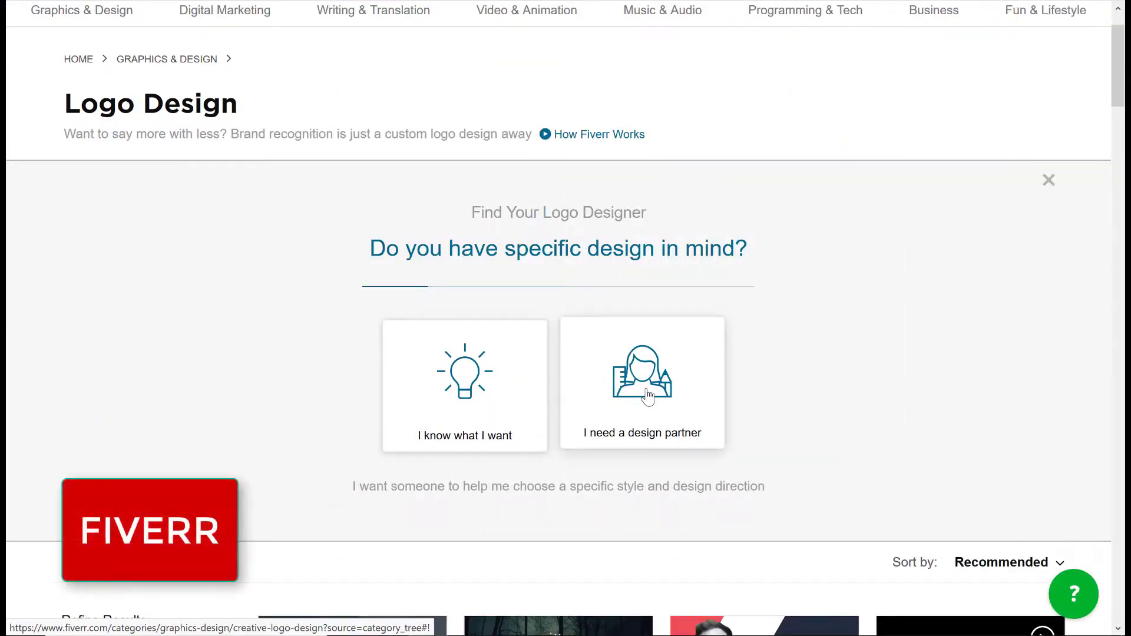
# - Answer the quiz with design partner, Fun & friendly, Watercolor, I'm not sure and No
pyautogui.click(598, 403)
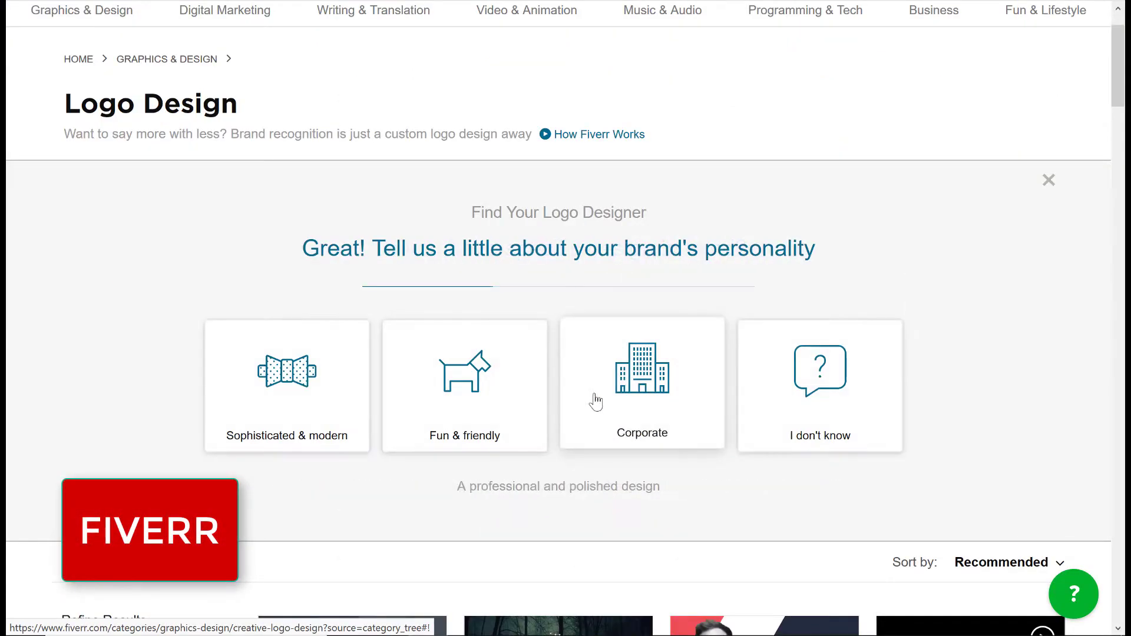
pyautogui.click(480, 393)
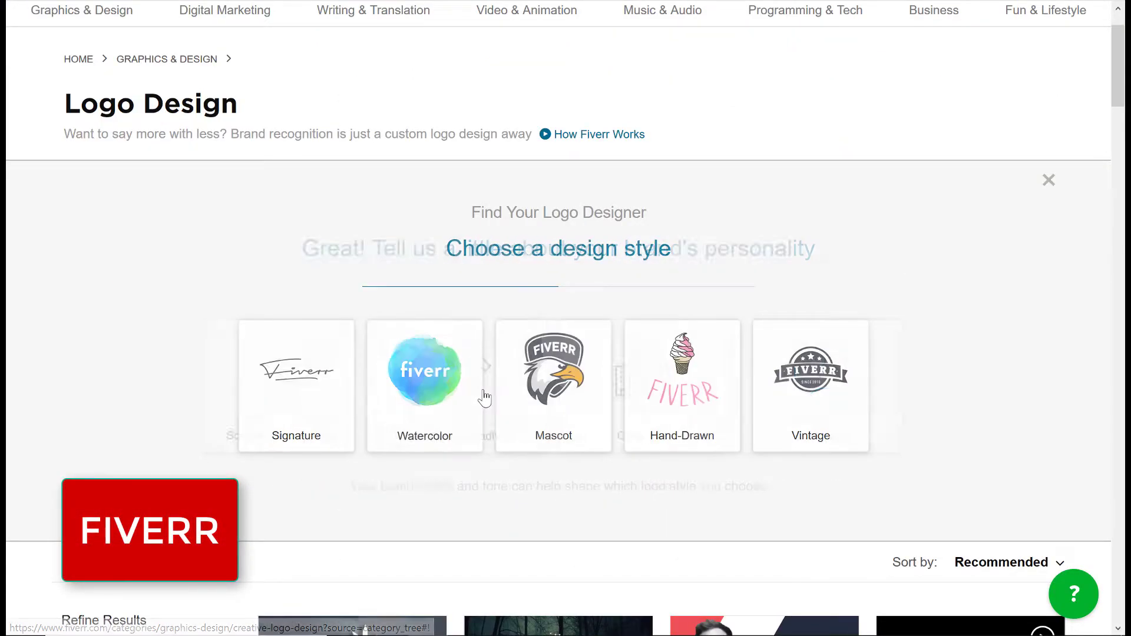
pyautogui.click(438, 394)
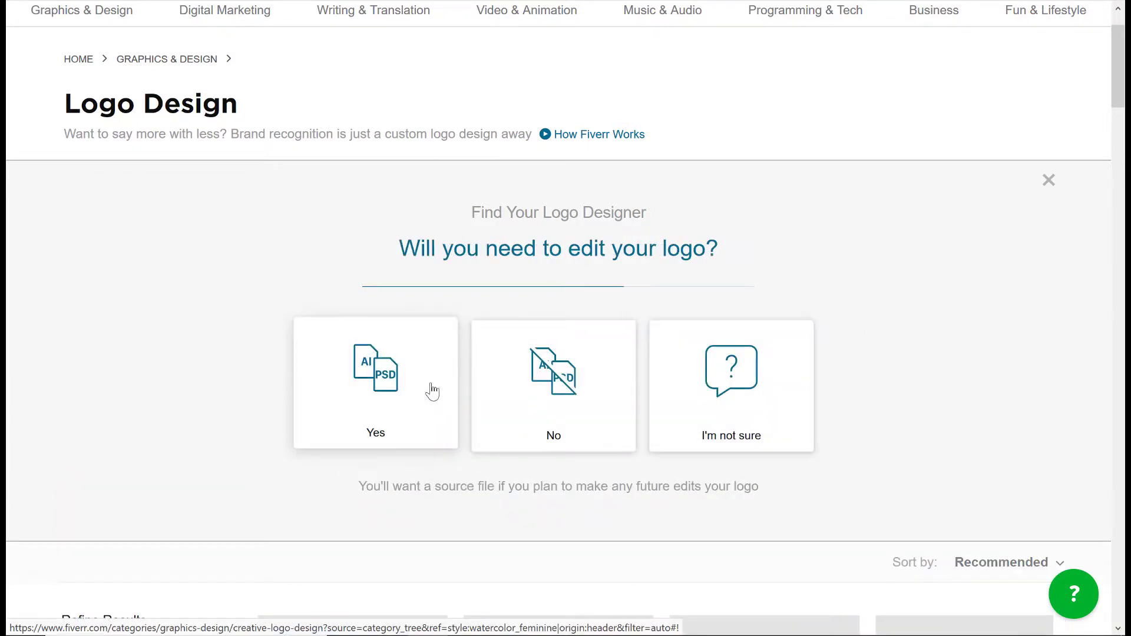
pyautogui.click(700, 388)
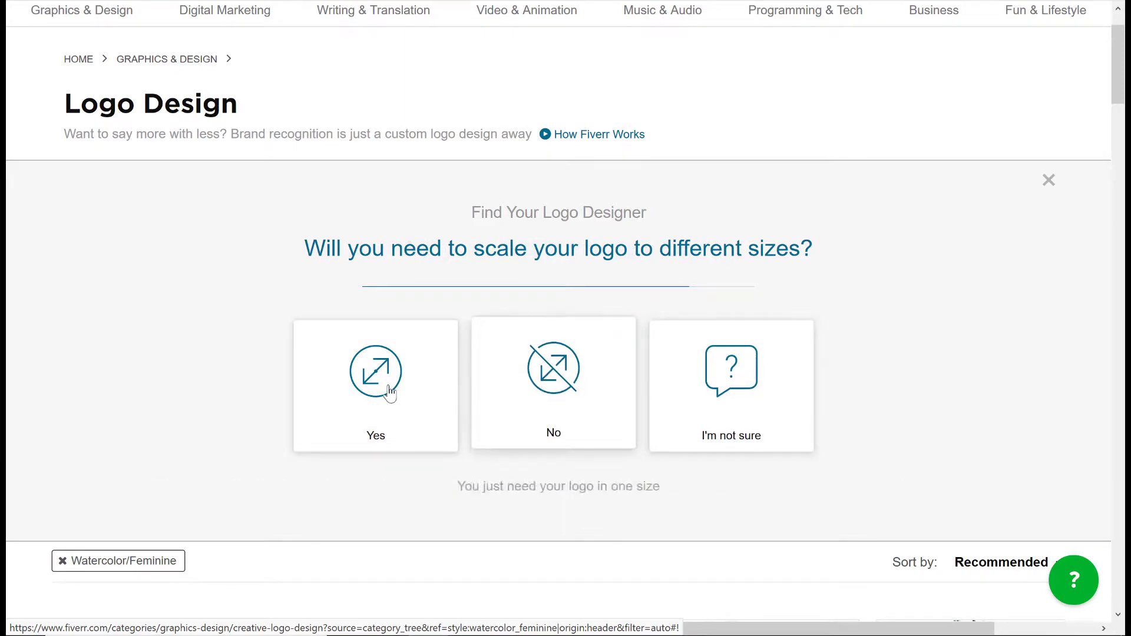
pyautogui.click(521, 396)
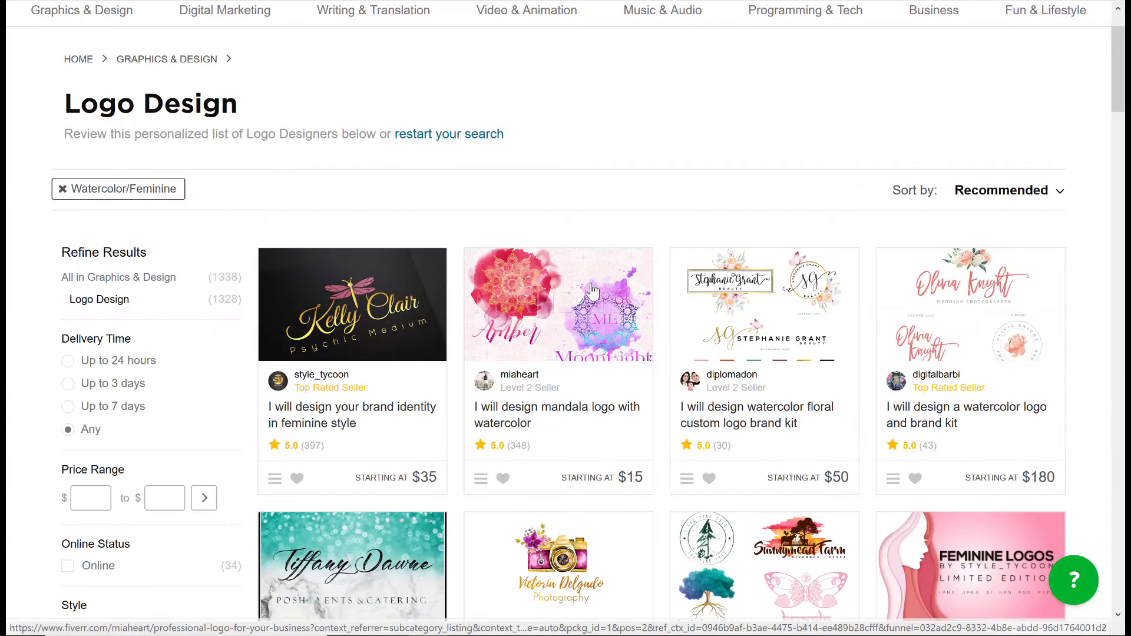
pyautogui.scroll(-6, 607, 293)
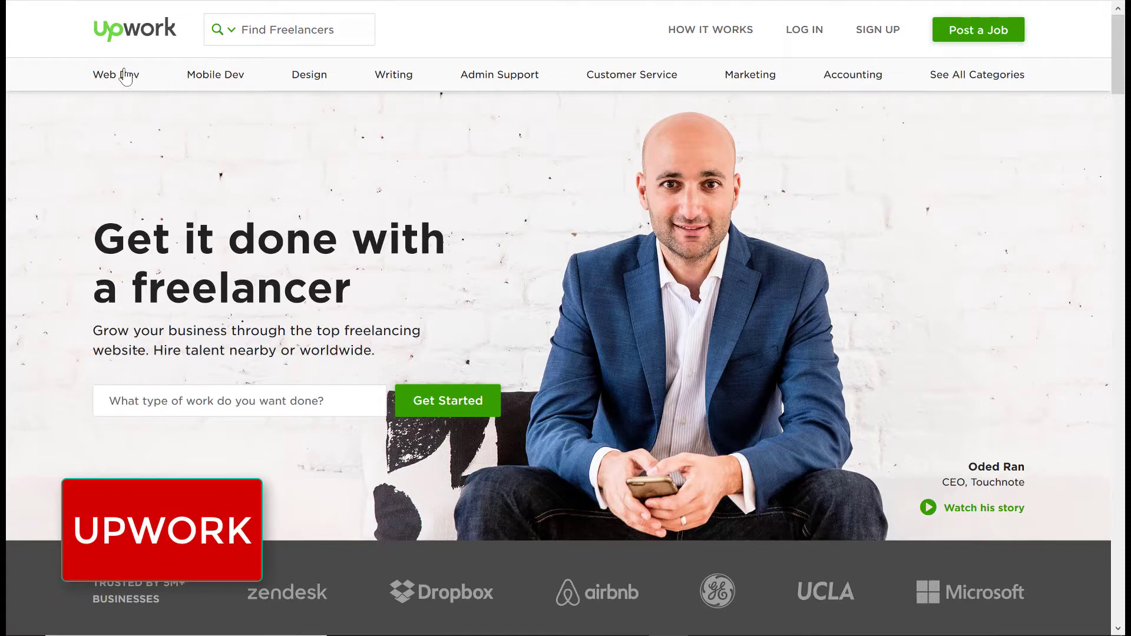
# - Search Upwork's Design freelancers for 'logo design' and scroll through the results
pyautogui.click(308, 81)
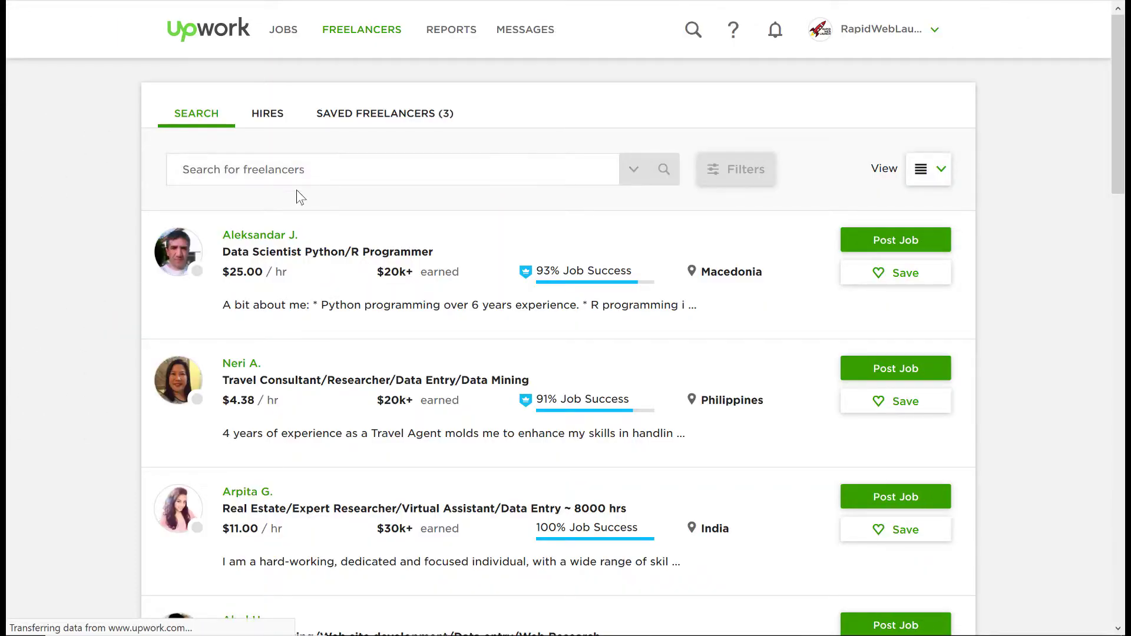
pyautogui.click(292, 167)
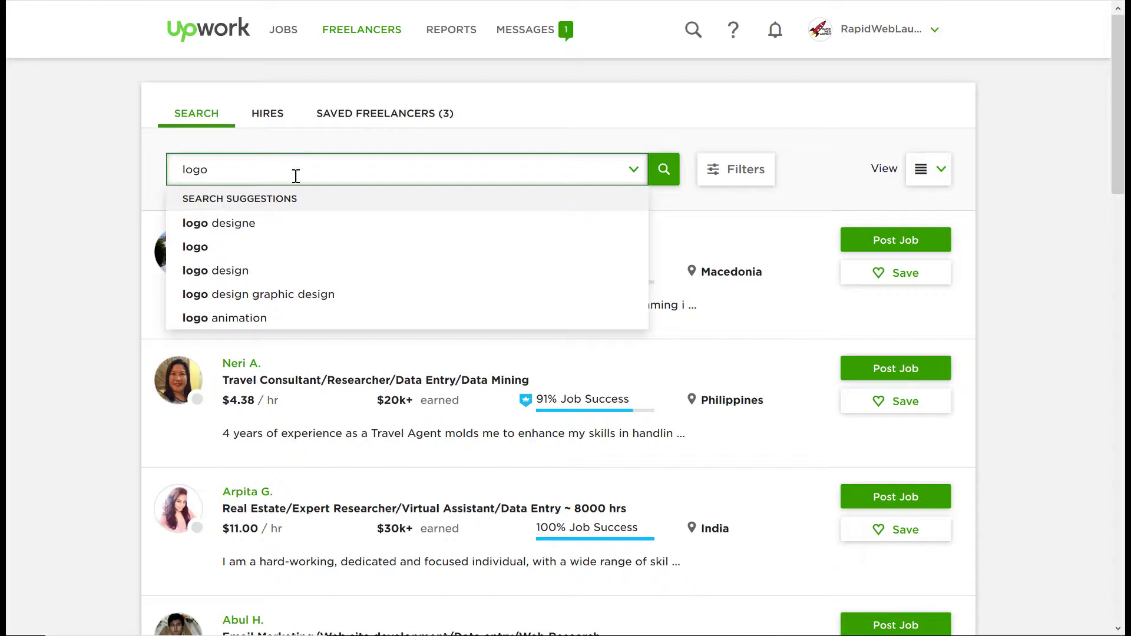
pyautogui.click(272, 272)
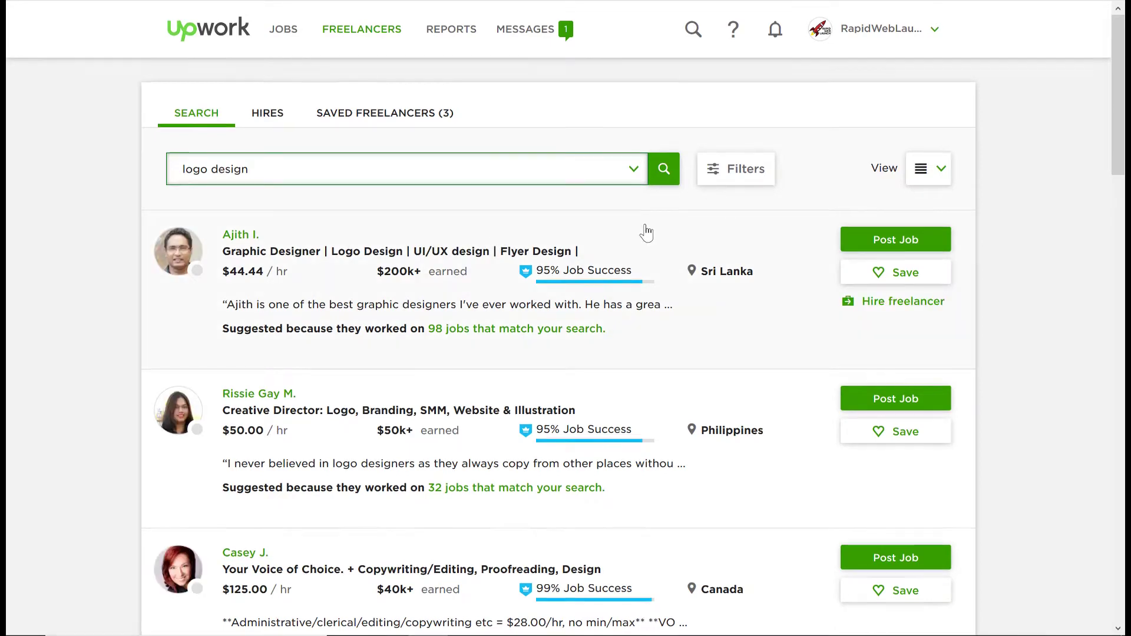
pyautogui.scroll(-1, 646, 232)
pyautogui.scroll(-4, 646, 232)
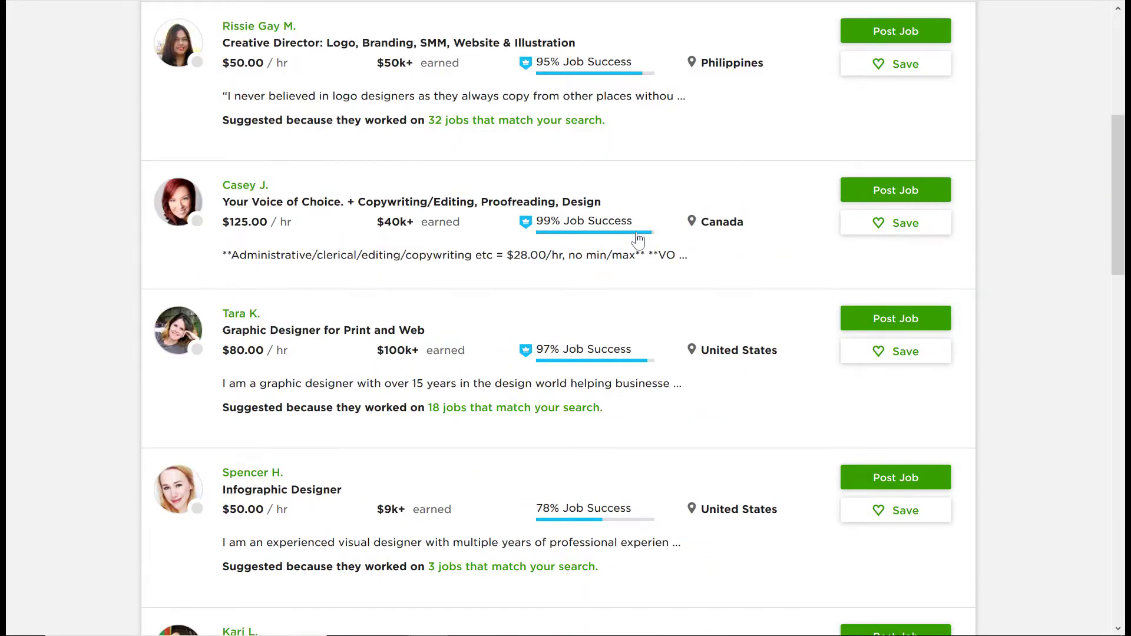
pyautogui.scroll(-2, 521, 270)
pyautogui.scroll(-9, 529, 268)
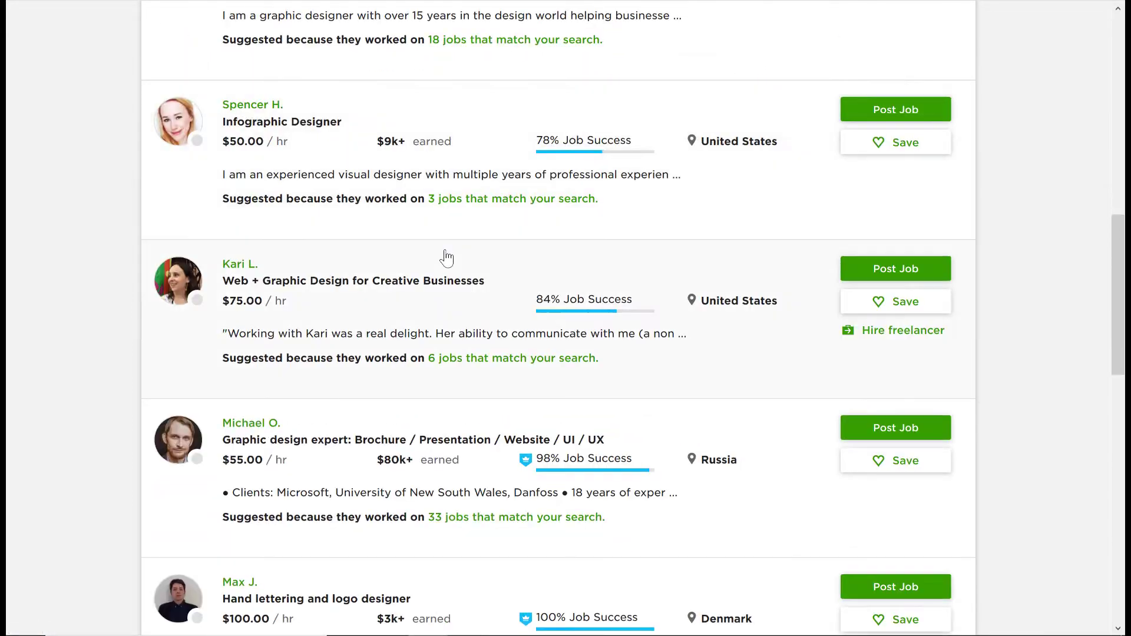
pyautogui.scroll(-3, 455, 264)
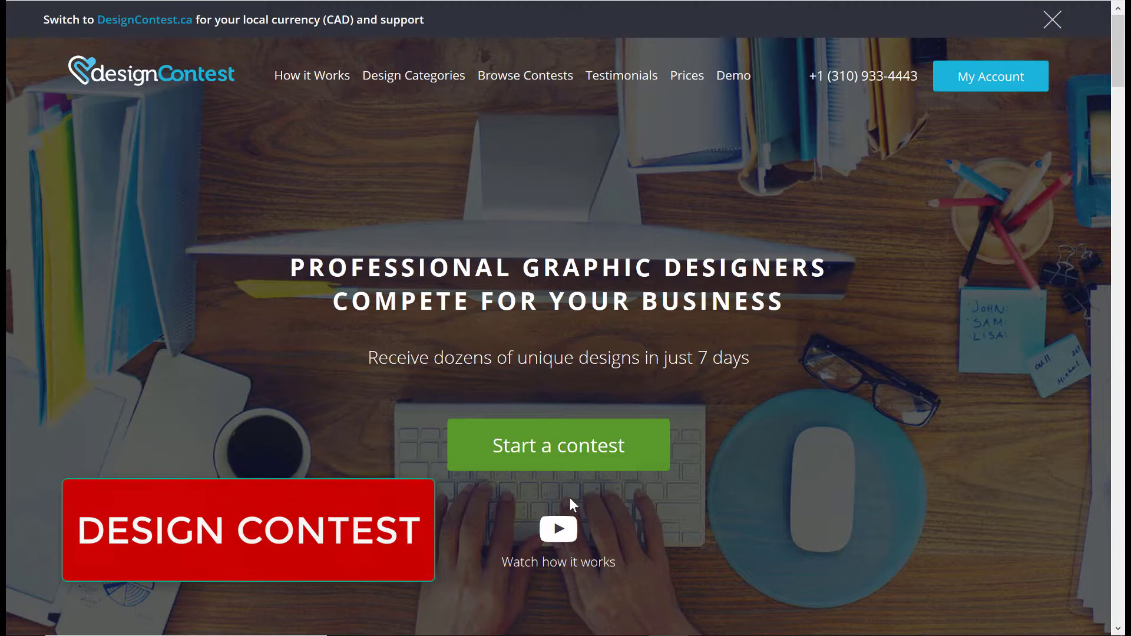
# - Start a contest and pick Logo Design under Corporate Identity
pyautogui.click(553, 452)
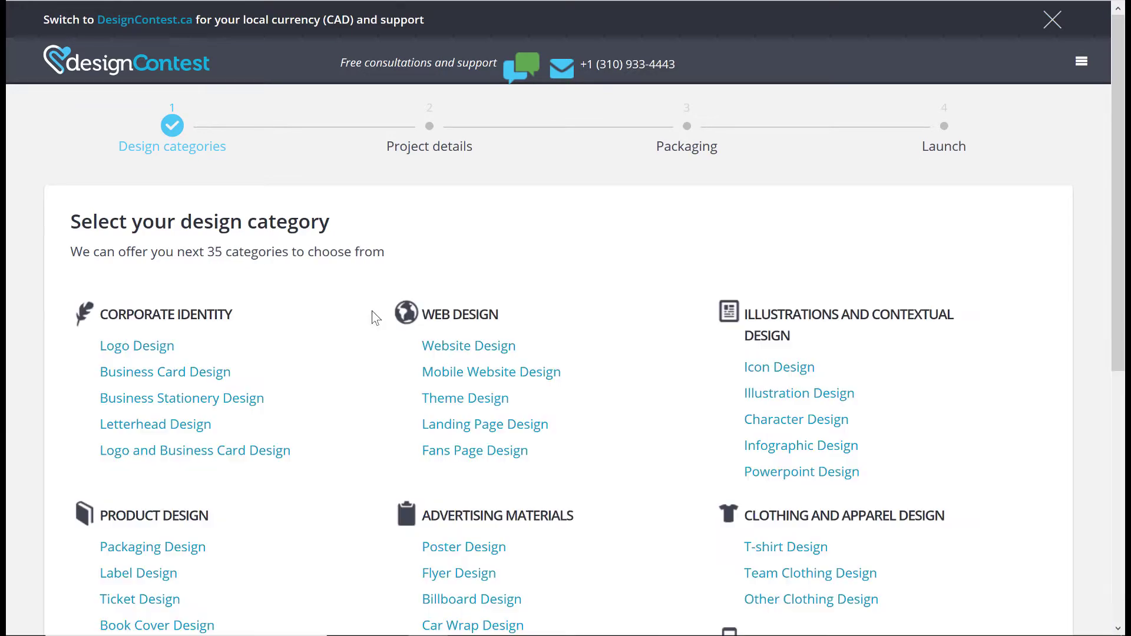
pyautogui.click(150, 350)
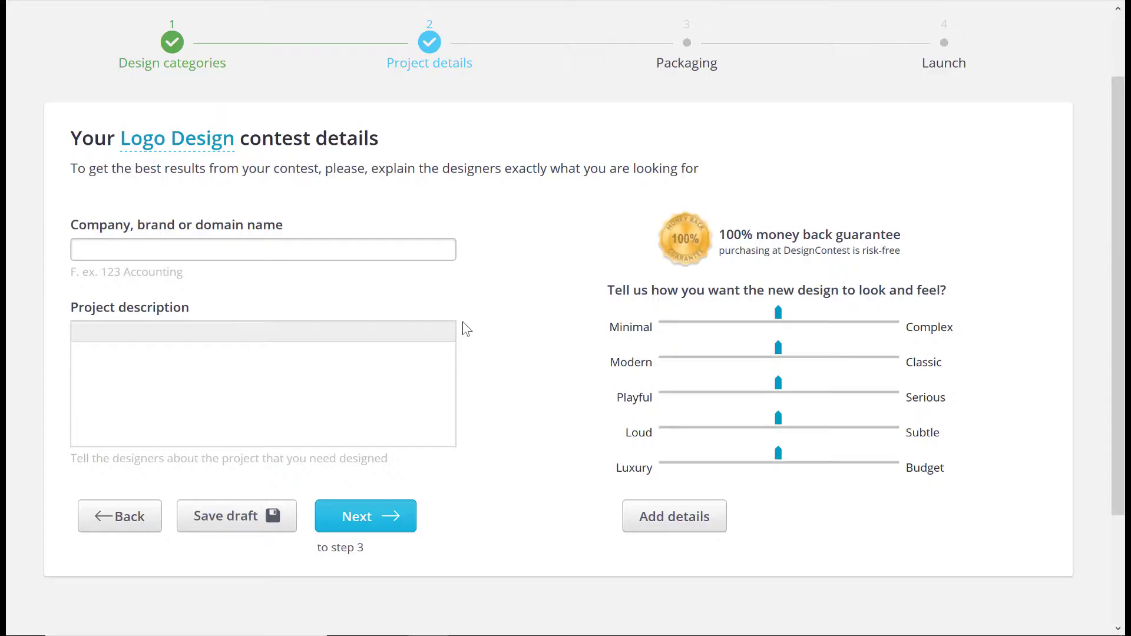
# - Enter 'rapidweblaunch' as the company name and drag the style sliders fully to Minimal and Modern
pyautogui.click(278, 257)
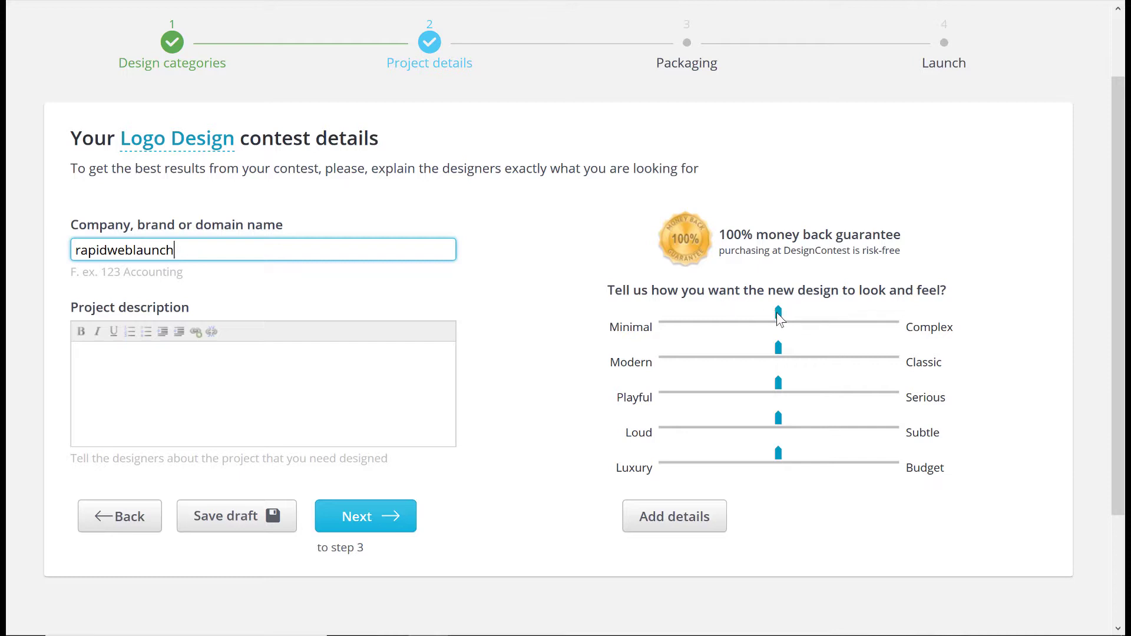
pyautogui.moveTo(778, 312); pyautogui.dragTo(657, 315)
pyautogui.moveTo(779, 347); pyautogui.dragTo(602, 361)
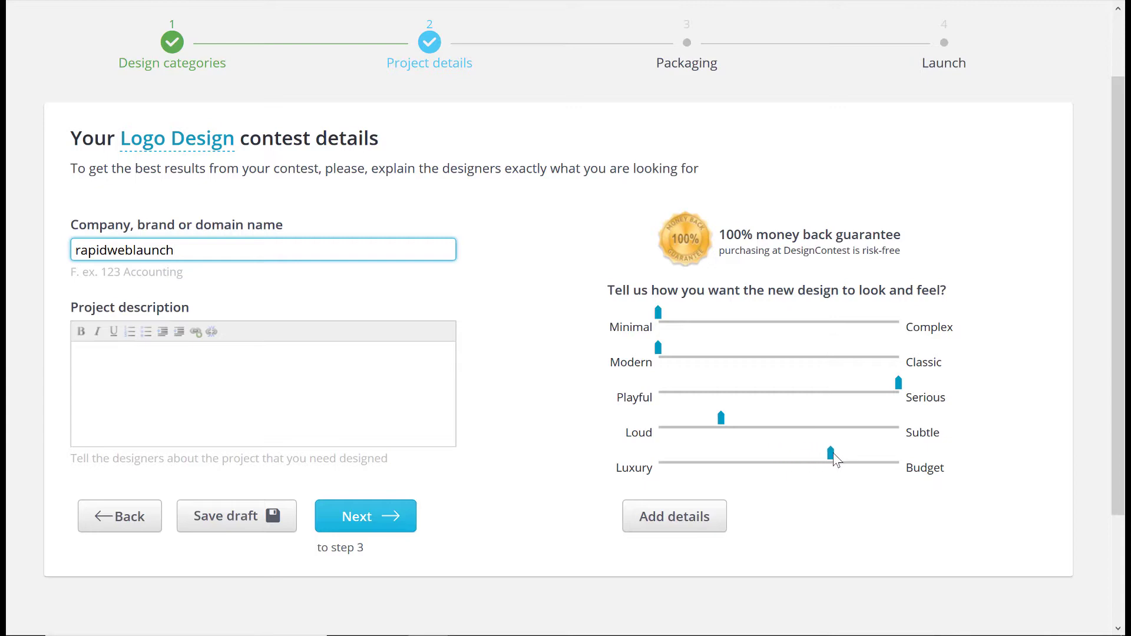
pyautogui.click(229, 372)
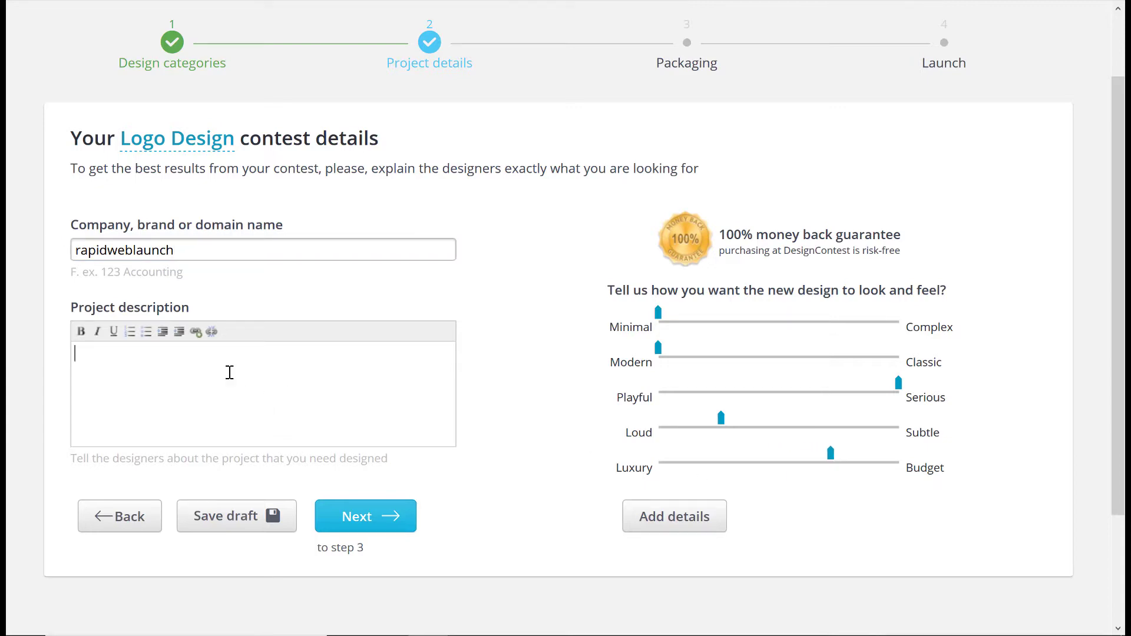